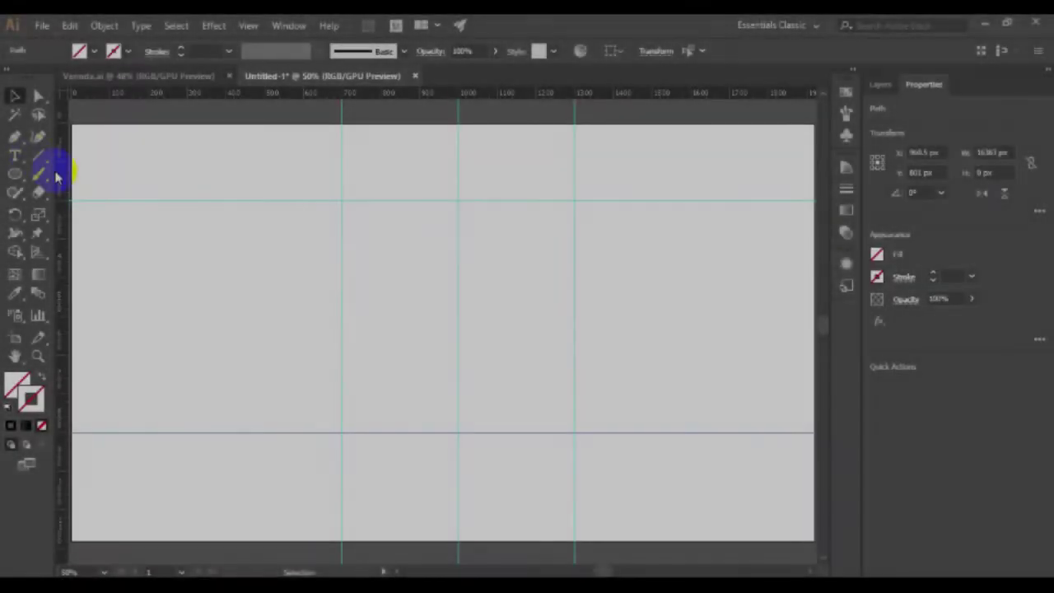
# Draw a black-stroked inverted-V open path through the lower-left, top and lower-right guide intersections.
pyautogui.click(14, 139)
pyautogui.click(10, 425)
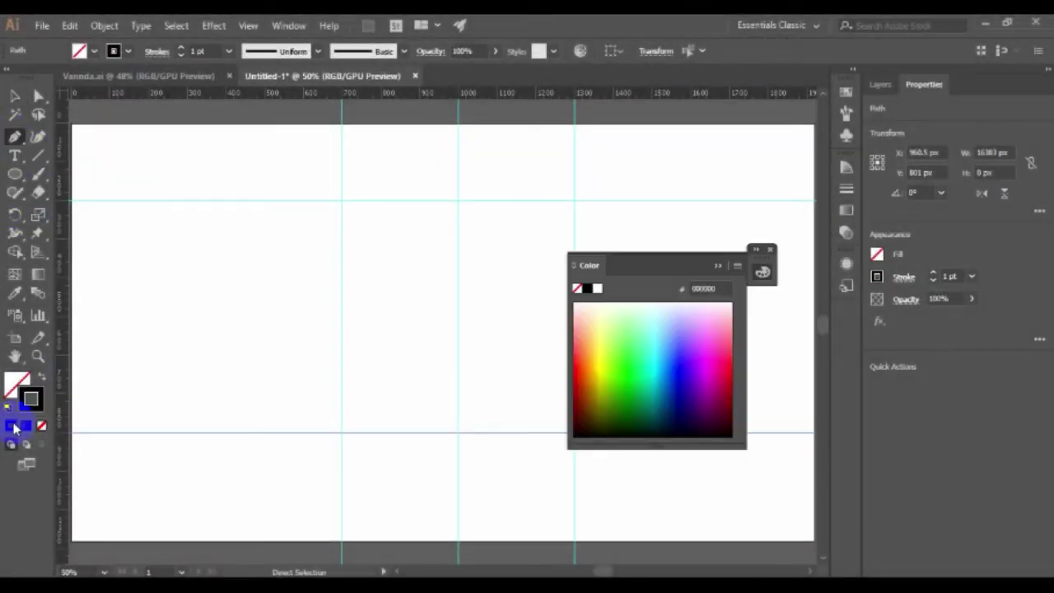
pyautogui.click(341, 432)
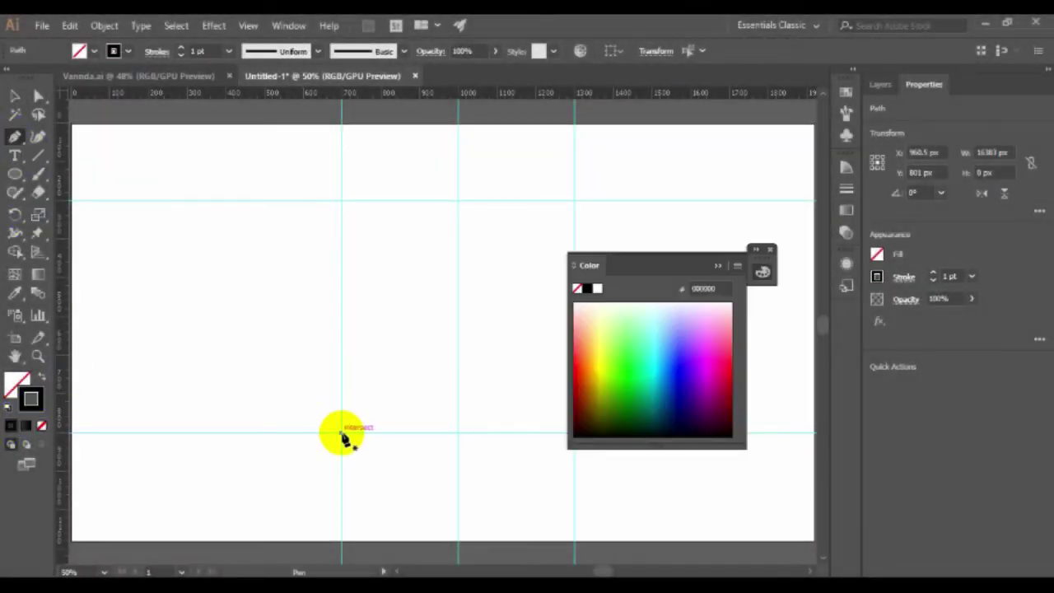
pyautogui.click(458, 201)
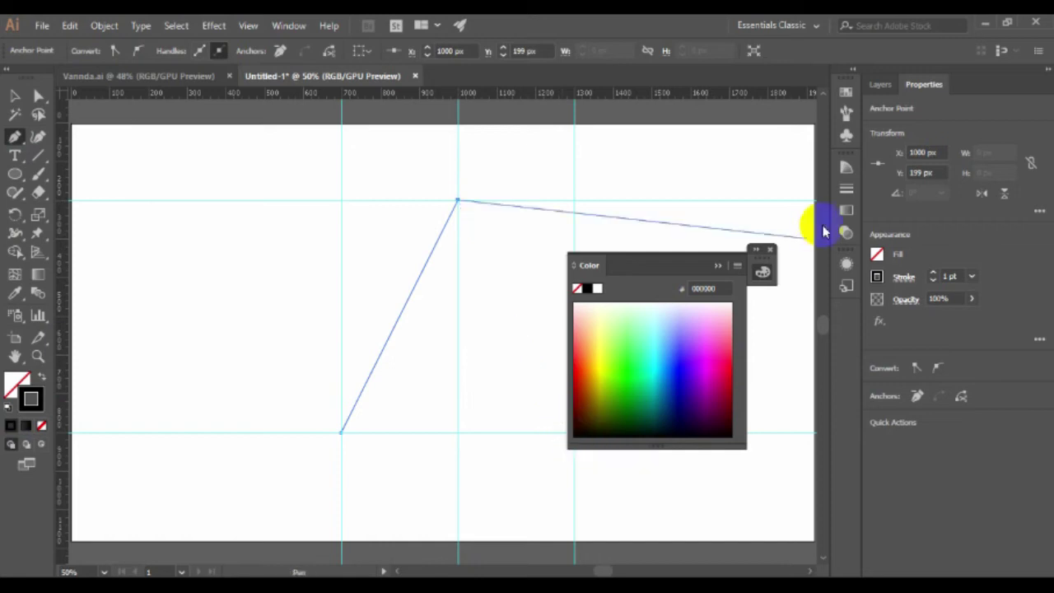
pyautogui.click(772, 250)
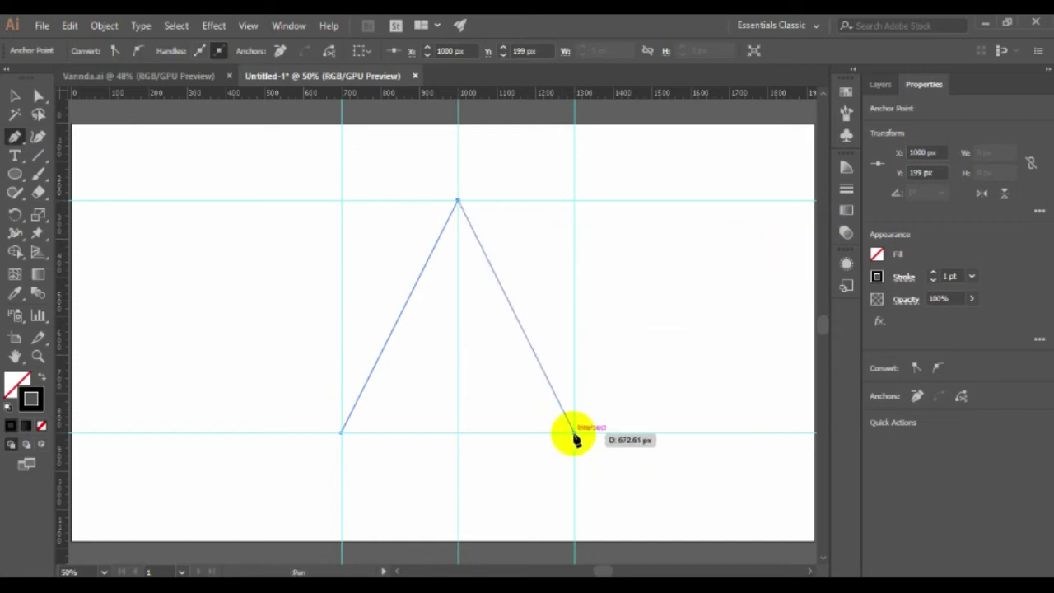
pyautogui.click(576, 434)
pyautogui.click(14, 96)
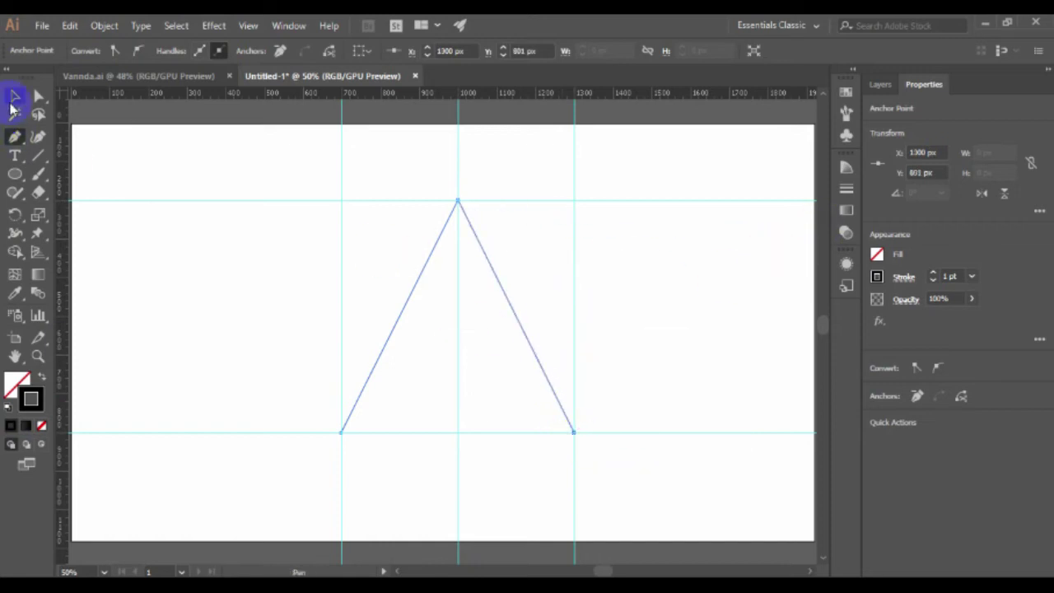
pyautogui.click(278, 332)
# Delete all the guides from the artboard.
pyautogui.moveTo(280, 157); pyautogui.dragTo(384, 259)
pyautogui.press('Delete')
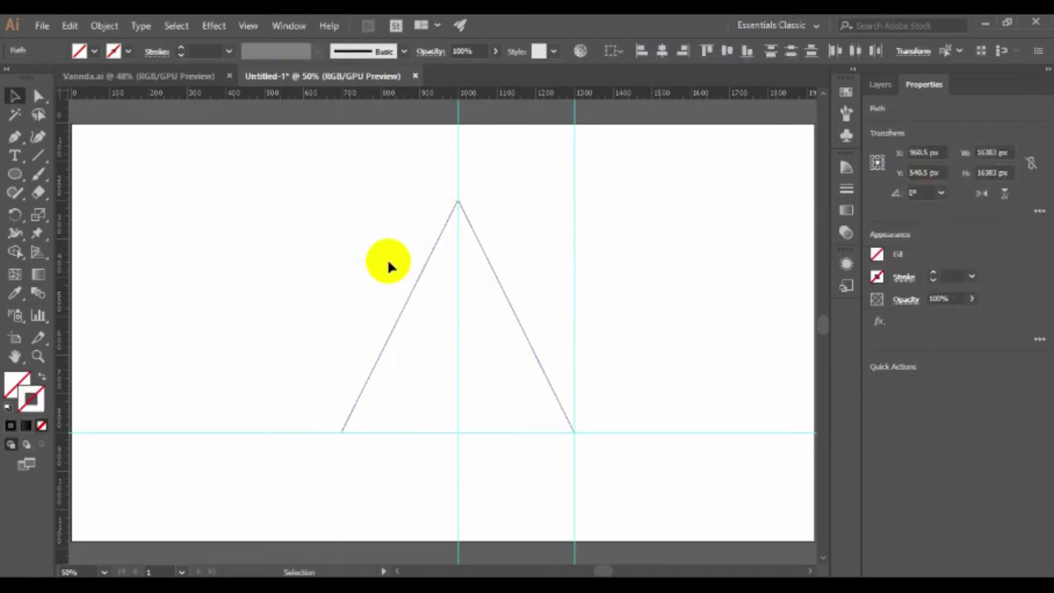
pyautogui.moveTo(412, 157); pyautogui.dragTo(601, 186)
pyautogui.press('Delete')
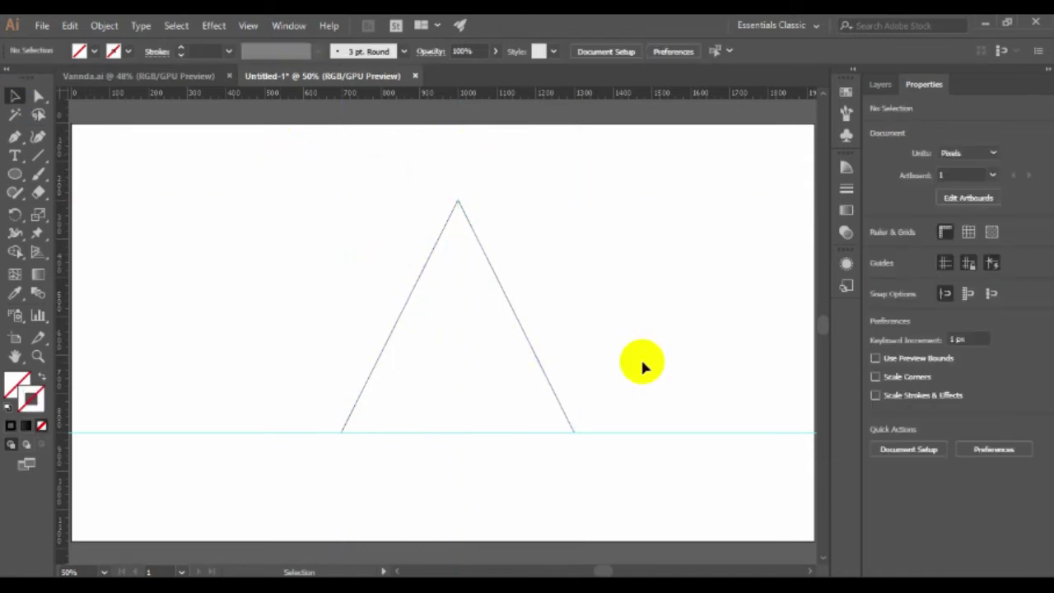
pyautogui.moveTo(653, 409); pyautogui.dragTo(718, 536)
pyautogui.press('Delete')
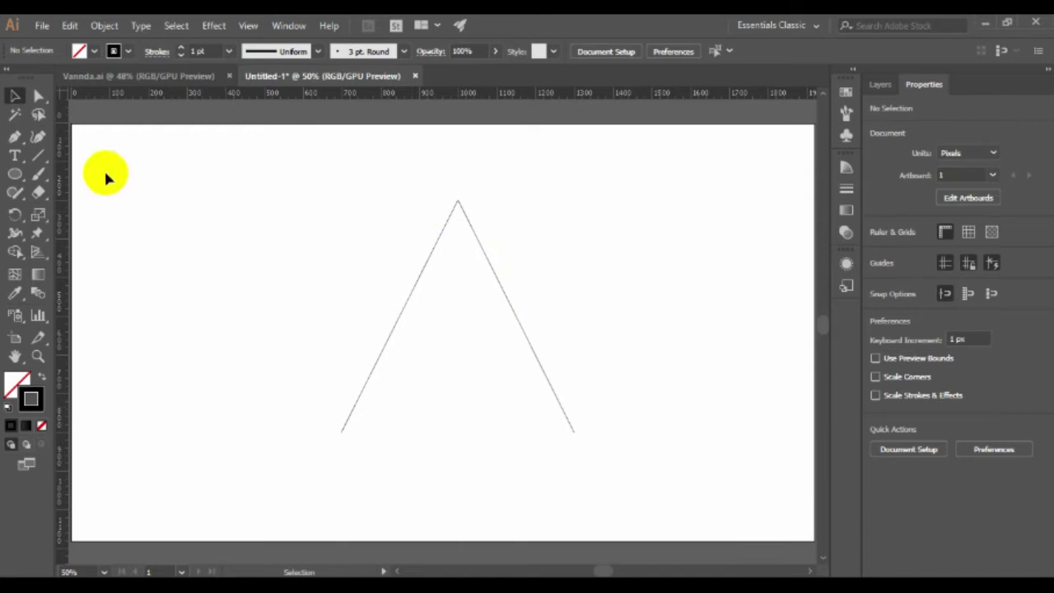
# Draw a 168 px blue-to-cyan gradient circle with no stroke, duplicate it below, and select both.
pyautogui.click(15, 173)
pyautogui.moveTo(150, 213); pyautogui.dragTo(209, 278)
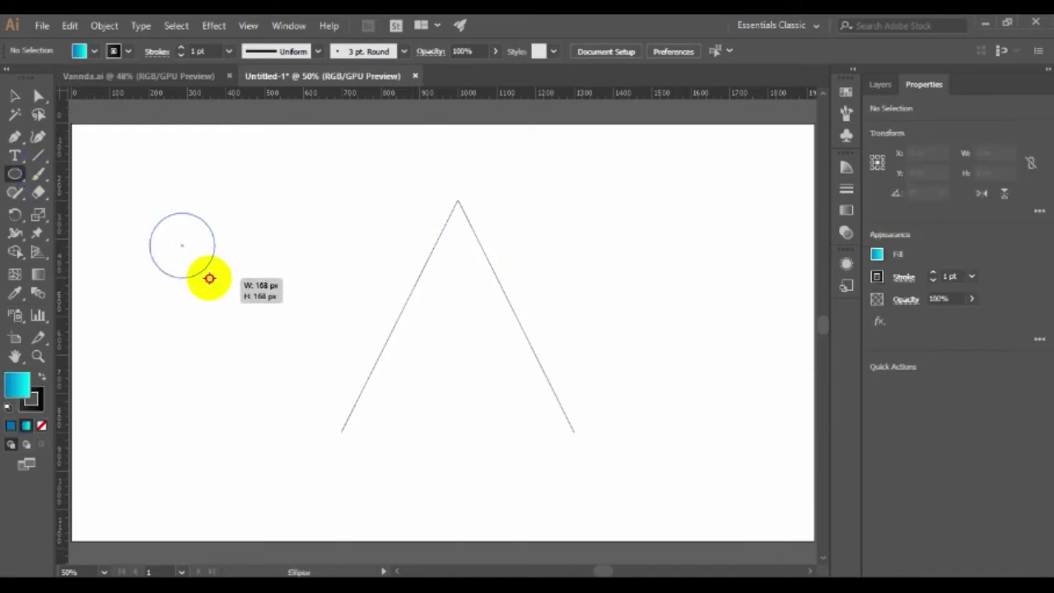
pyautogui.click(14, 97)
pyautogui.click(33, 408)
pyautogui.click(41, 426)
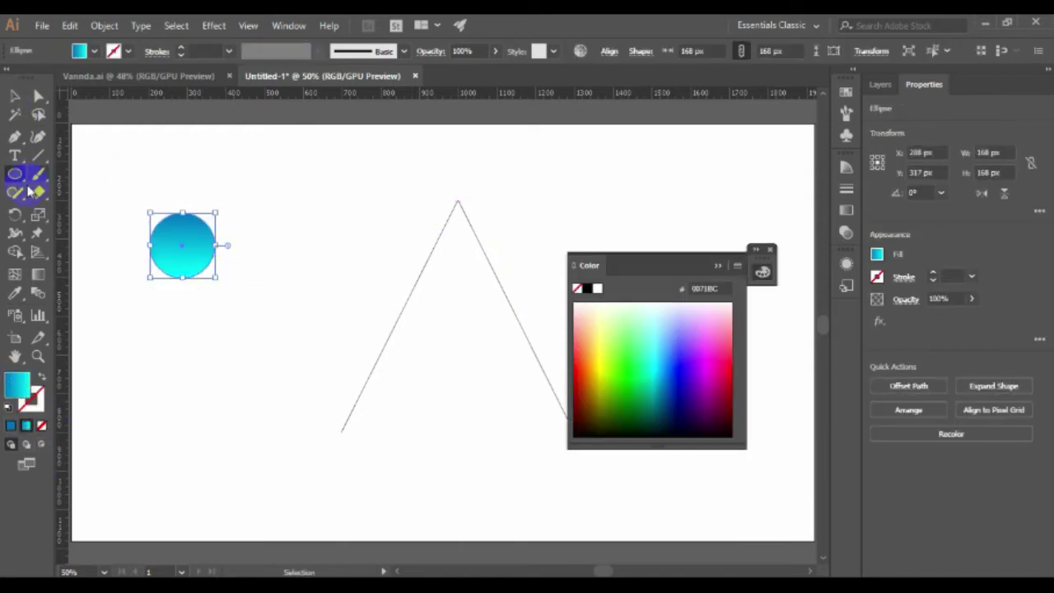
pyautogui.click(247, 177)
pyautogui.moveTo(192, 263); pyautogui.dragTo(199, 410)
pyautogui.moveTo(129, 170); pyautogui.dragTo(231, 393)
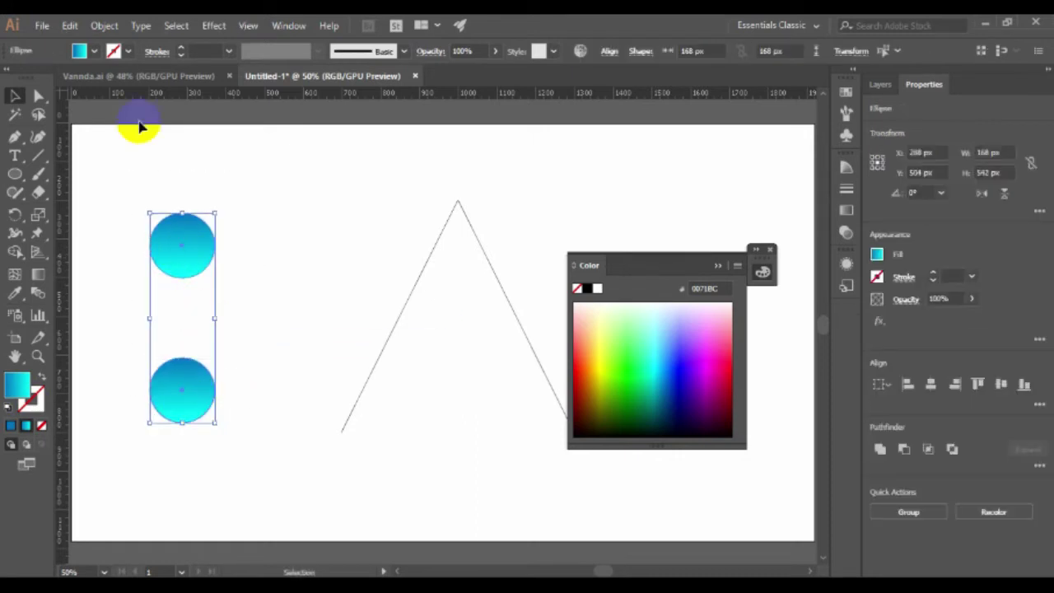
pyautogui.click(104, 26)
# Make a blend between the two gradient circles.
pyautogui.click(392, 449)
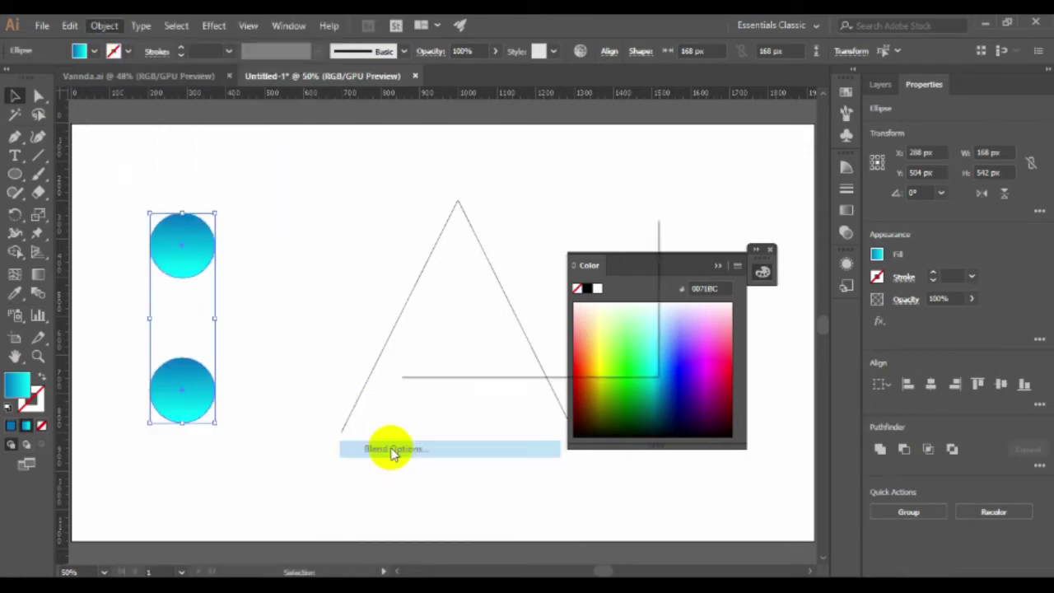
pyautogui.click(539, 338)
pyautogui.click(771, 249)
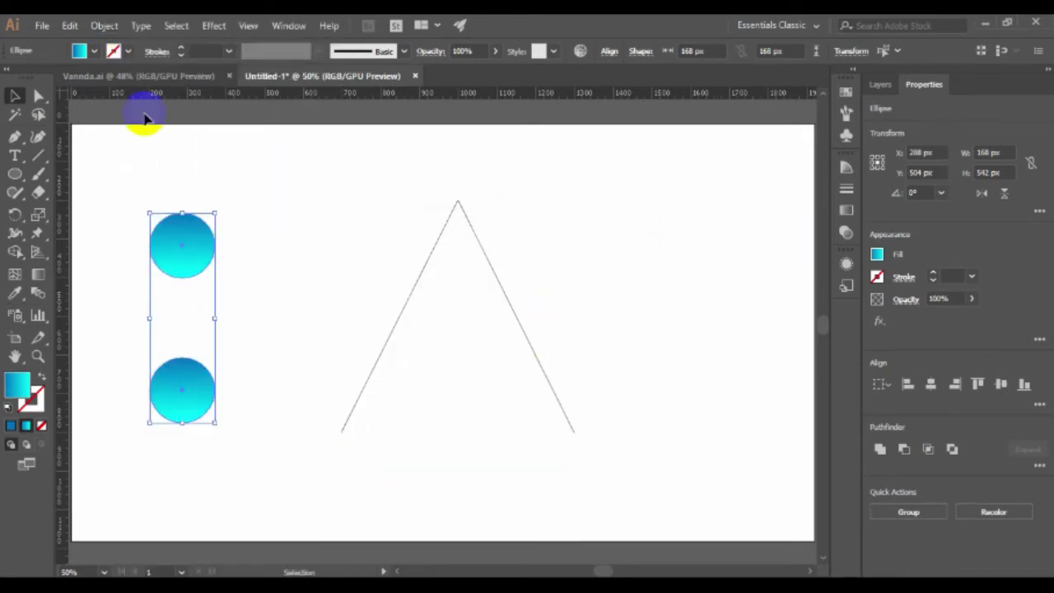
pyautogui.click(70, 25)
pyautogui.moveTo(104, 25)
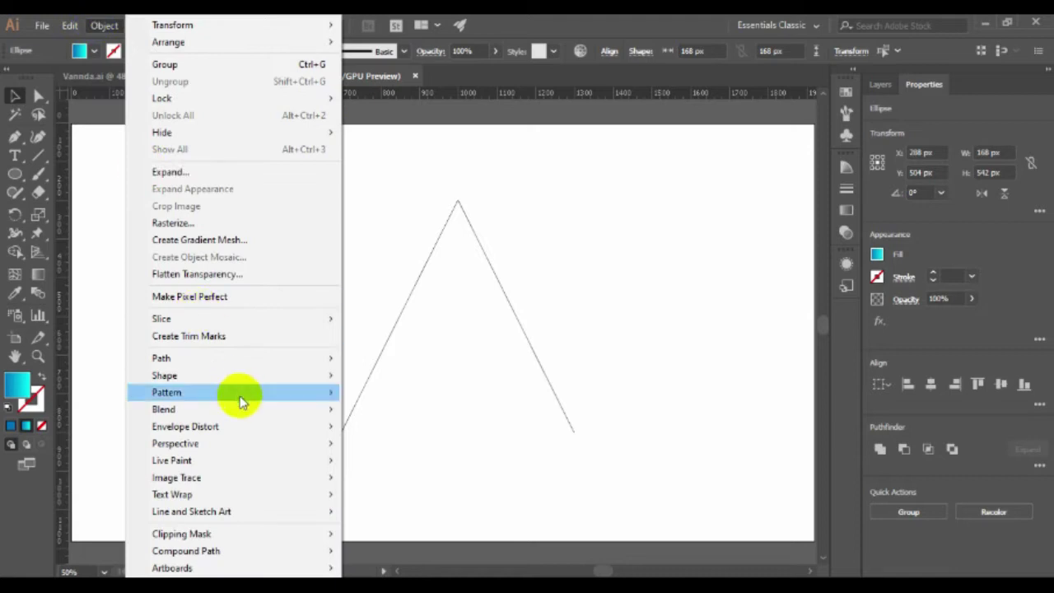
pyautogui.click(366, 410)
pyautogui.click(245, 324)
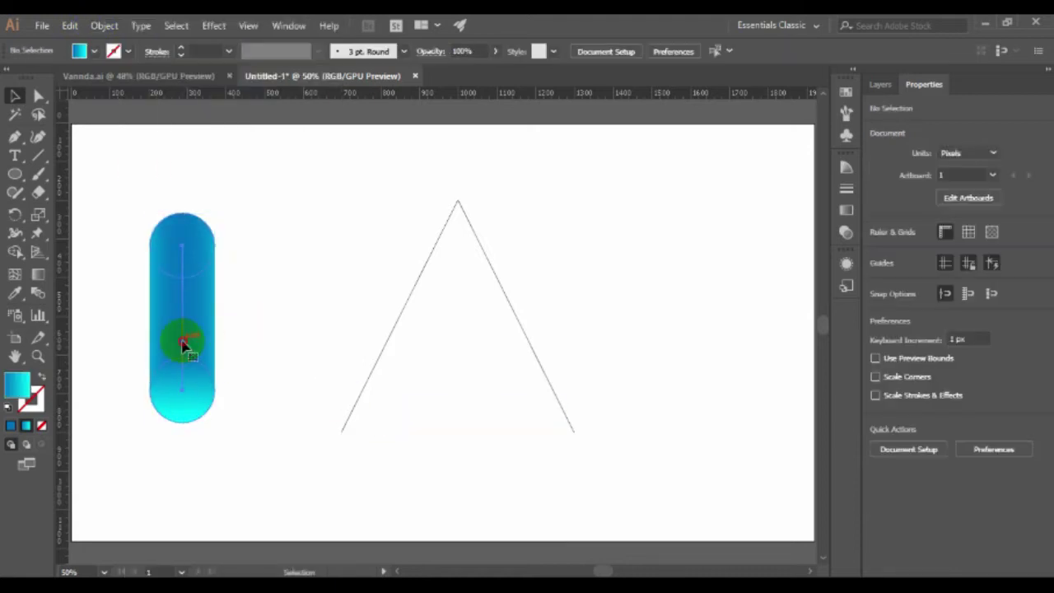
# Replace the blend's spine with the inverted-V path to form the A.
pyautogui.click(184, 346)
pyautogui.keyDown('shift'); pyautogui.click(506, 320); pyautogui.keyUp('shift')
pyautogui.click(105, 25)
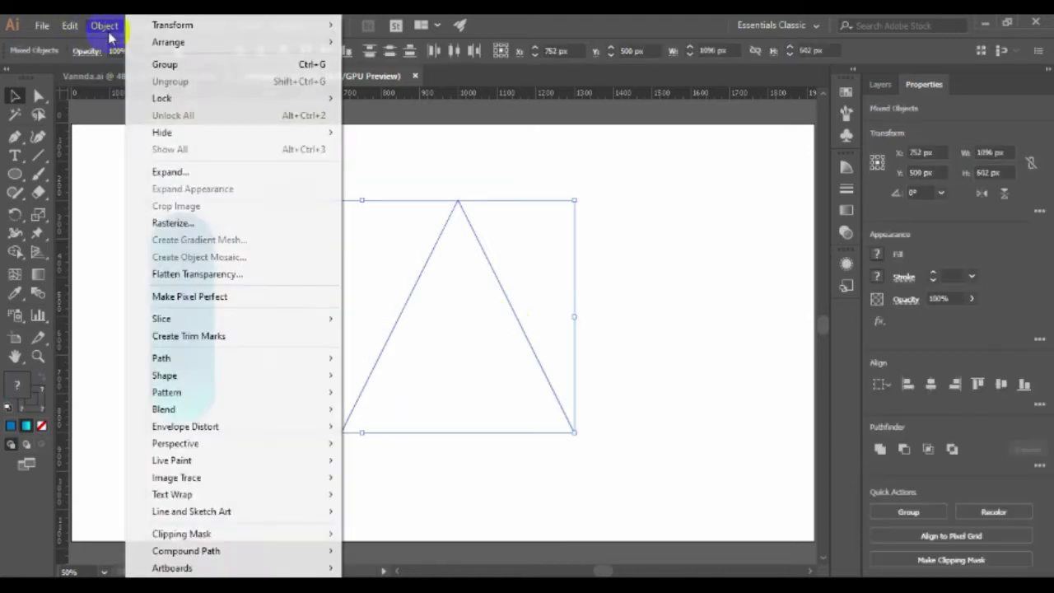
pyautogui.moveTo(164, 409)
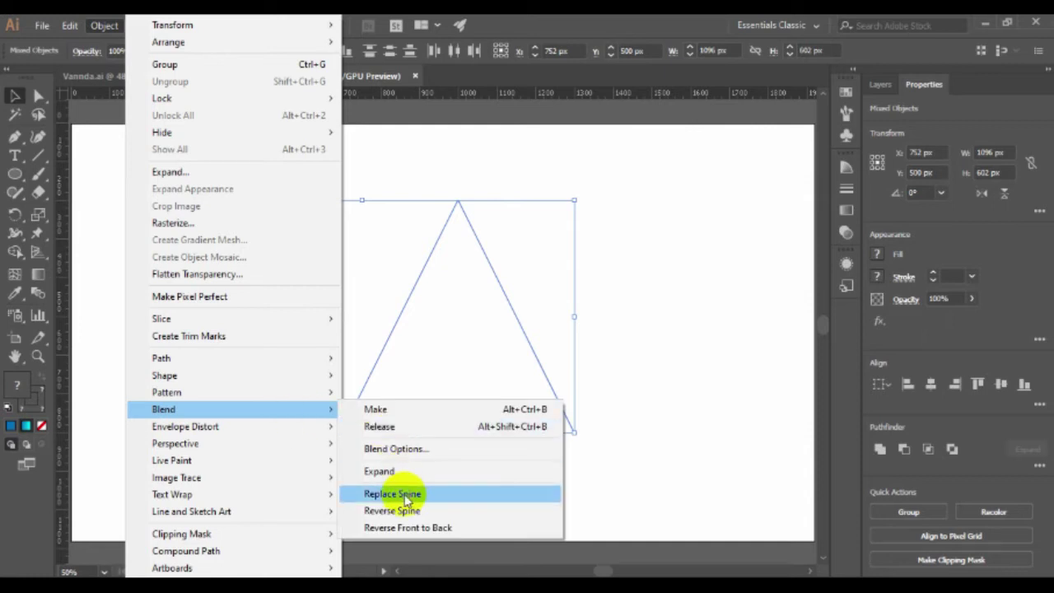
pyautogui.click(393, 494)
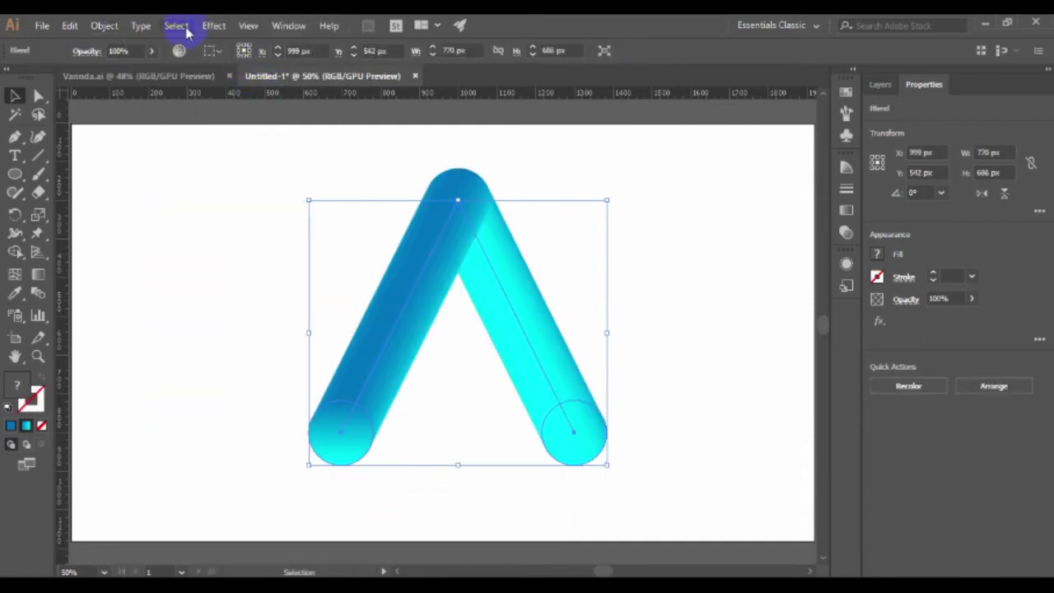
pyautogui.click(214, 25)
pyautogui.moveTo(261, 151)
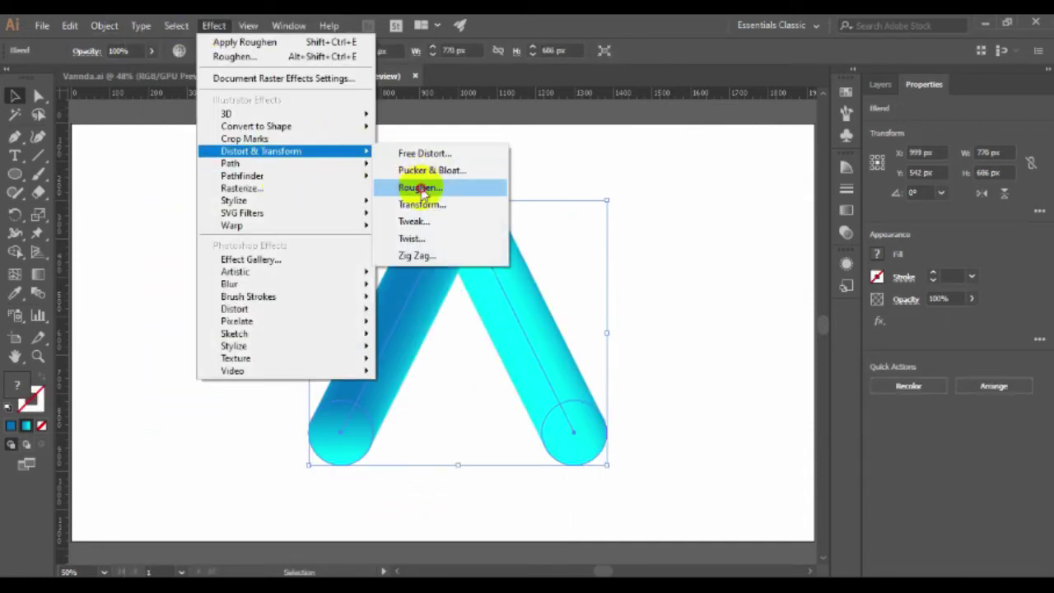
# Apply Roughen at 25% size, 45 detail, smooth points, then shrink and reposition the A.
pyautogui.click(421, 188)
pyautogui.click(574, 335)
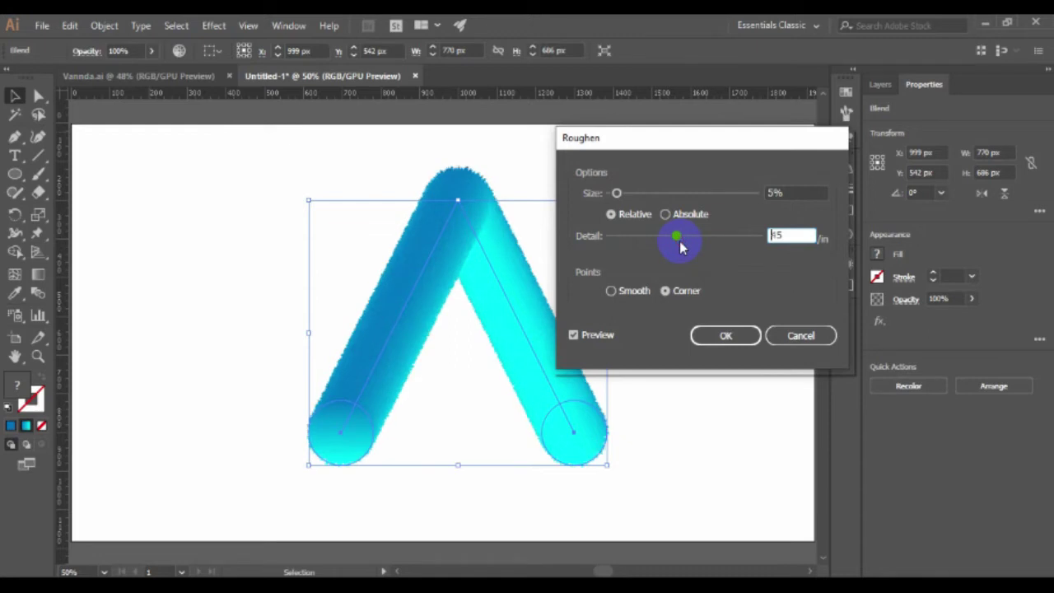
pyautogui.moveTo(622, 198); pyautogui.dragTo(651, 201)
pyautogui.click(631, 290)
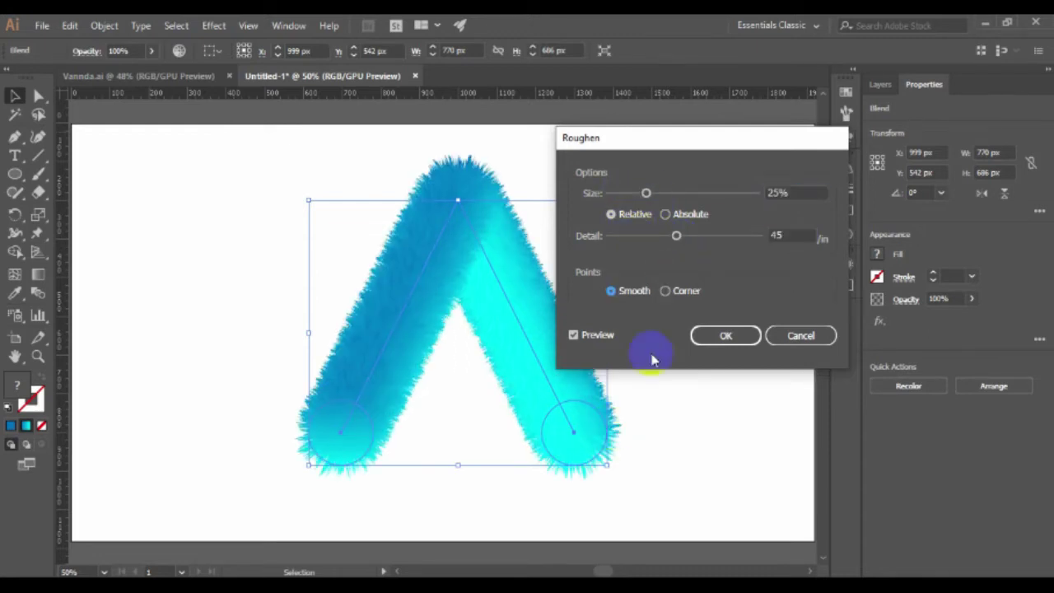
pyautogui.click(710, 328)
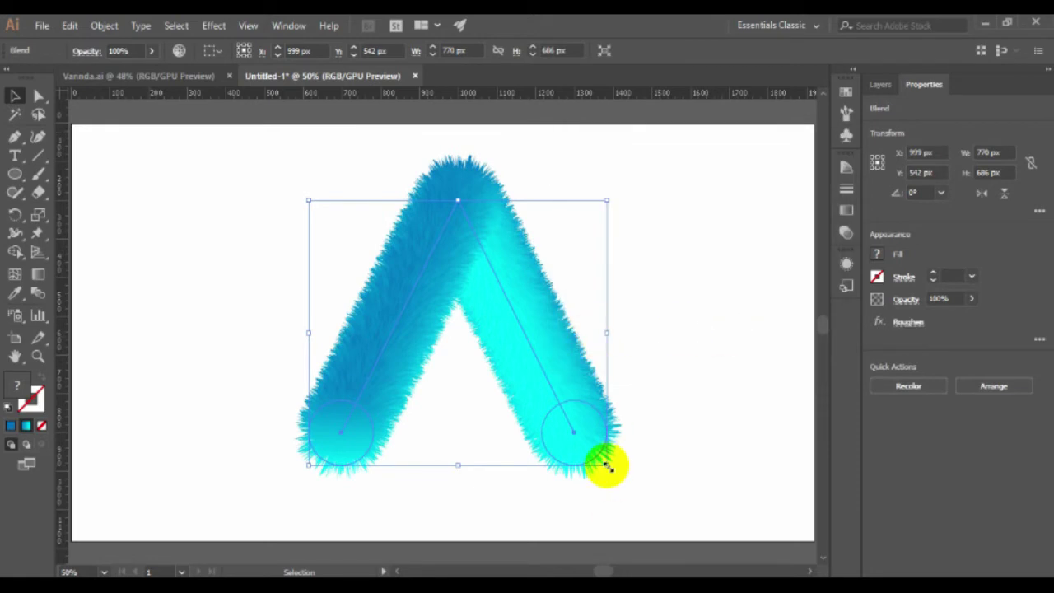
pyautogui.moveTo(607, 467); pyautogui.dragTo(577, 448)
pyautogui.moveTo(461, 292)
pyautogui.mouseDown()
pyautogui.moveTo(516, 304)
pyautogui.moveTo(513, 360)
pyautogui.mouseUp()
# Draw a small eye oval with no fill and a black stroke.
pyautogui.click(636, 360)
pyautogui.hotkey('ctrl', 'a')
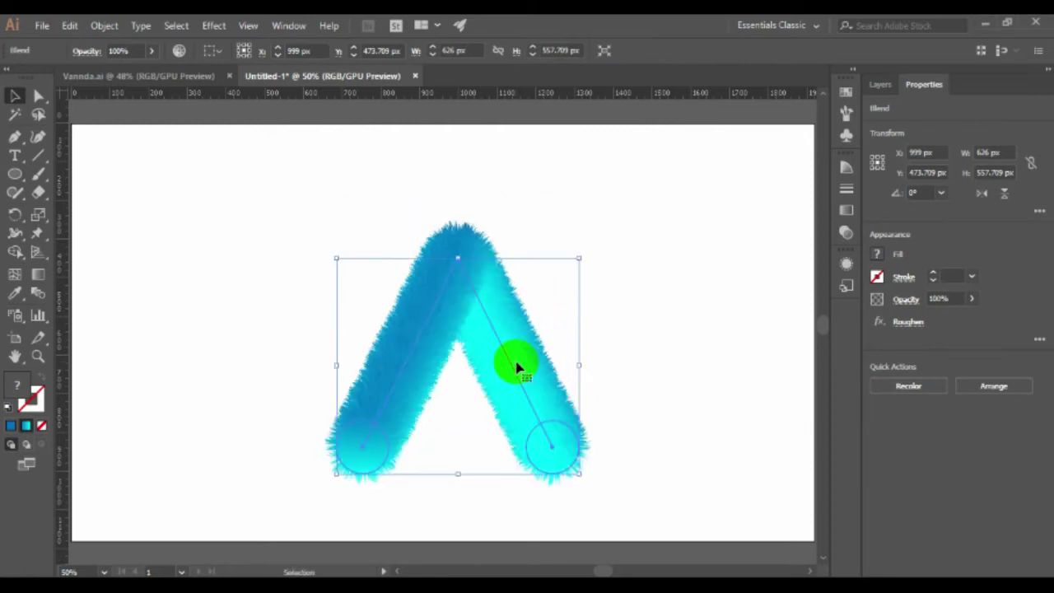
pyautogui.click(15, 174)
pyautogui.moveTo(150, 202); pyautogui.dragTo(190, 252)
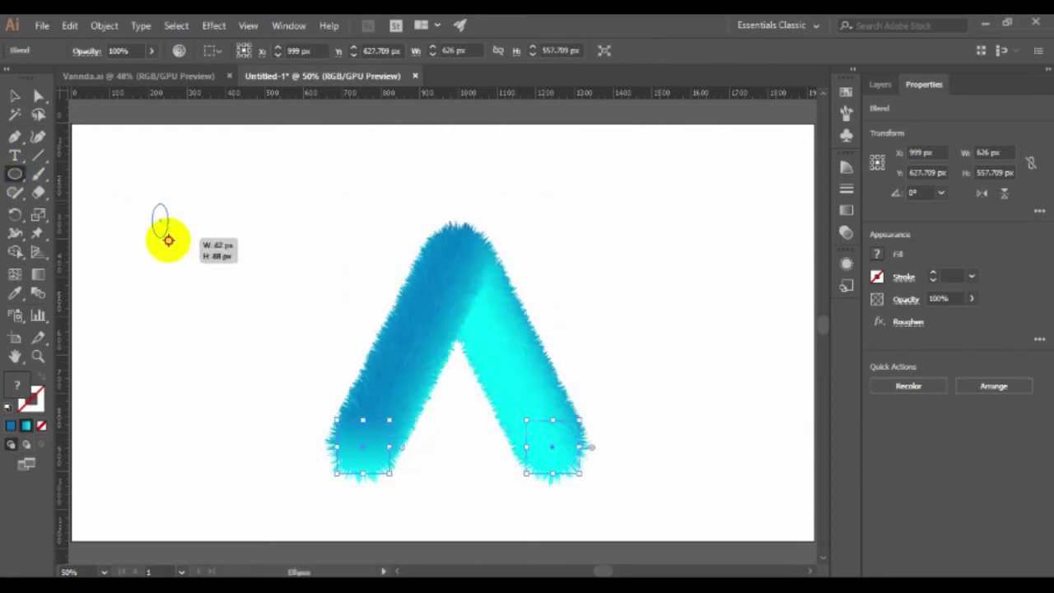
pyautogui.click(41, 425)
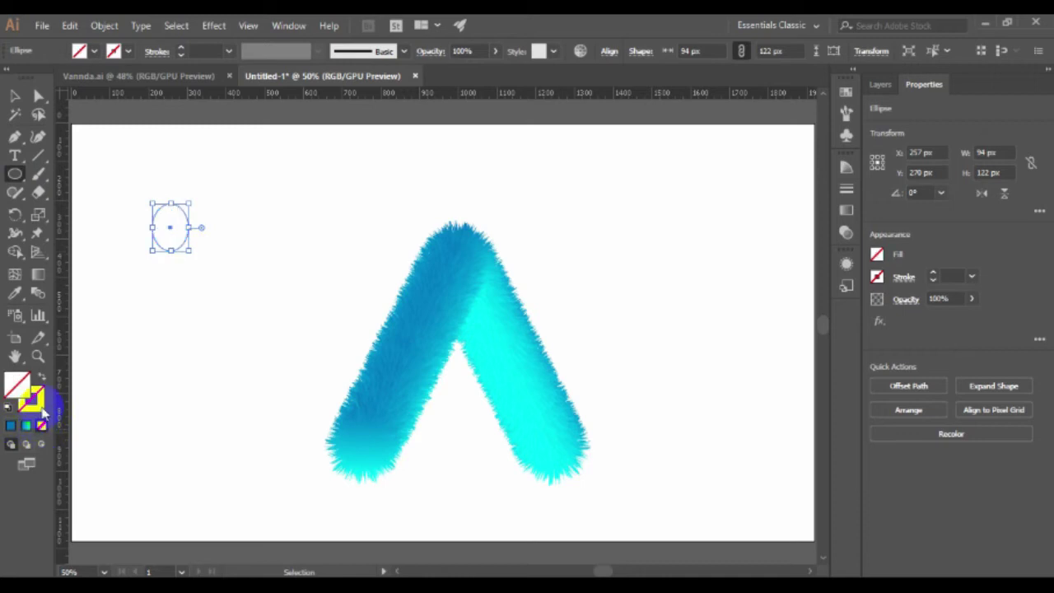
pyautogui.click(586, 288)
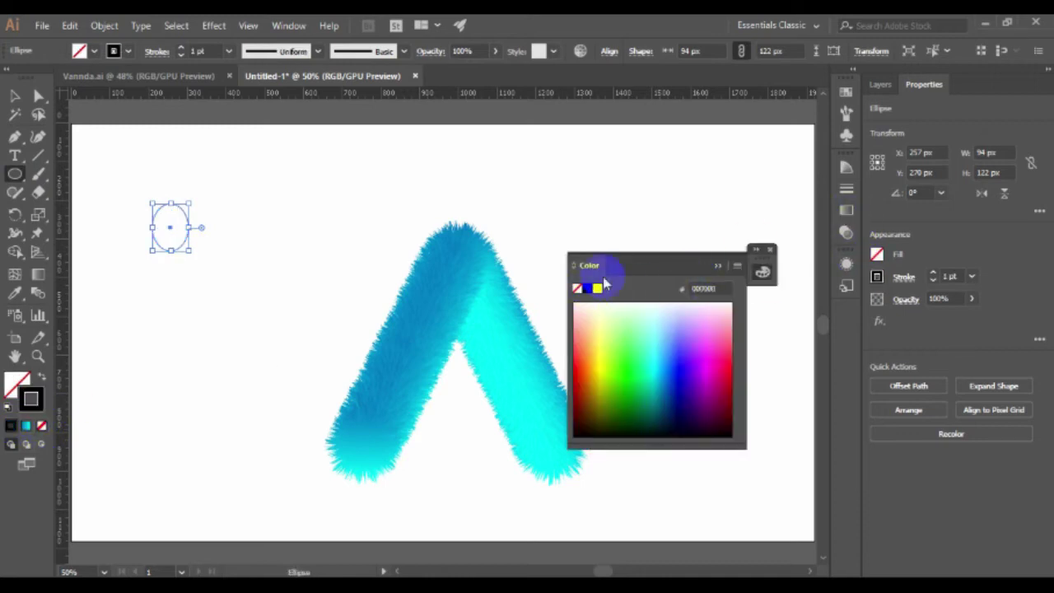
# Set the eye oval's outline to 2 pt and move it down-right.
pyautogui.moveTo(635, 261); pyautogui.dragTo(706, 172)
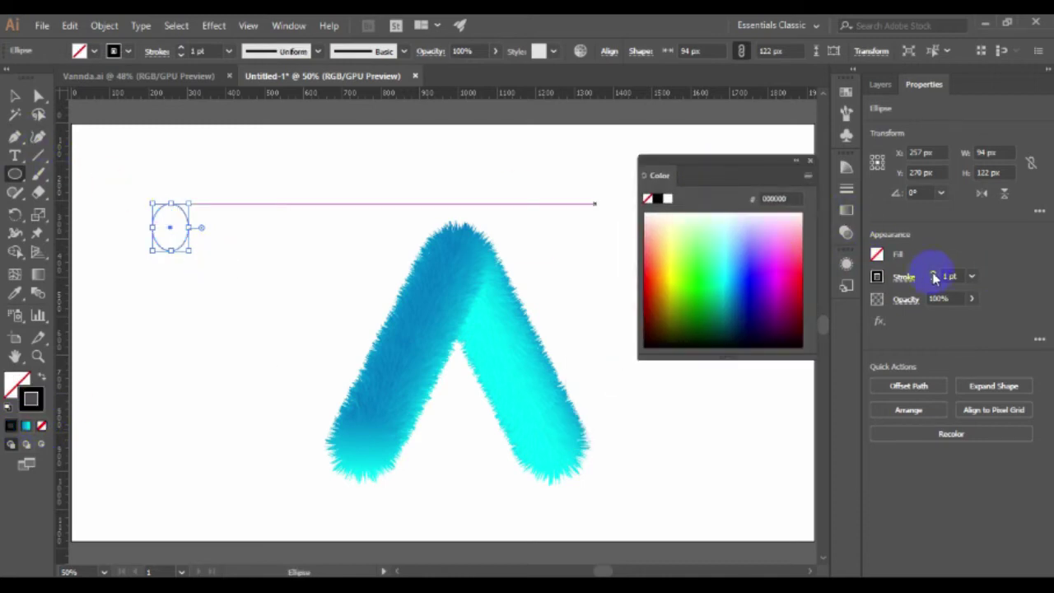
pyautogui.click(935, 278)
pyautogui.click(15, 96)
pyautogui.click(189, 329)
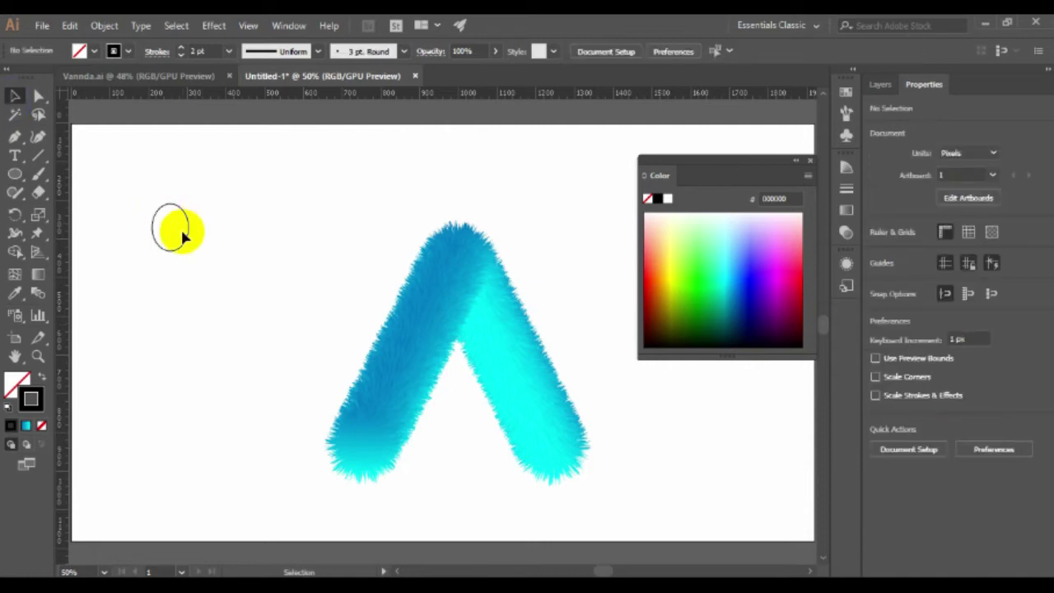
pyautogui.moveTo(183, 237); pyautogui.dragTo(206, 255)
# Paste a copy in front, shrink it to about 61×80 px, and nudge it right.
pyautogui.click(69, 25)
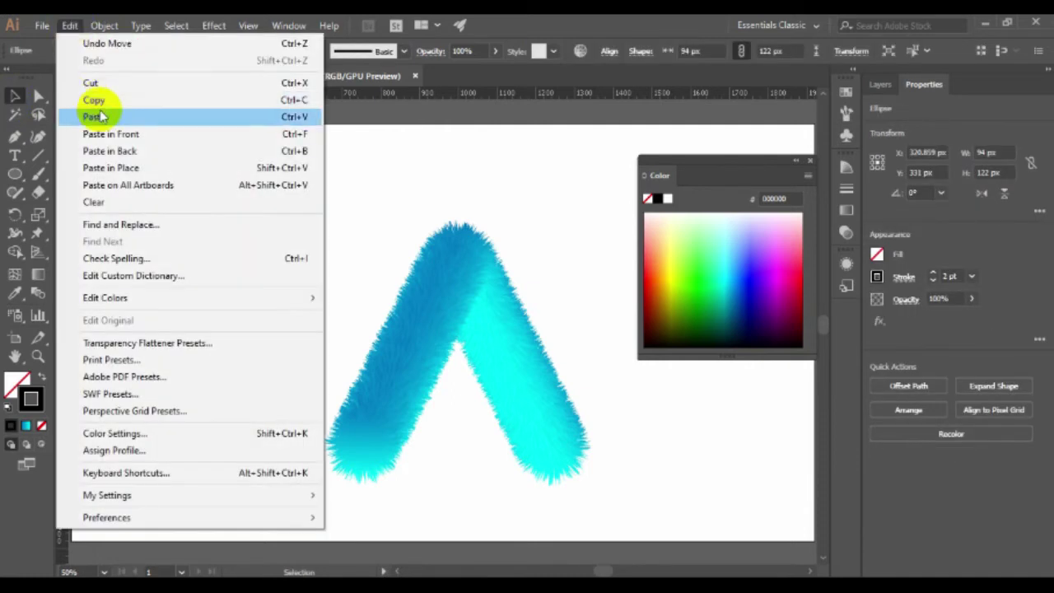
pyautogui.click(94, 100)
pyautogui.click(69, 24)
pyautogui.click(110, 134)
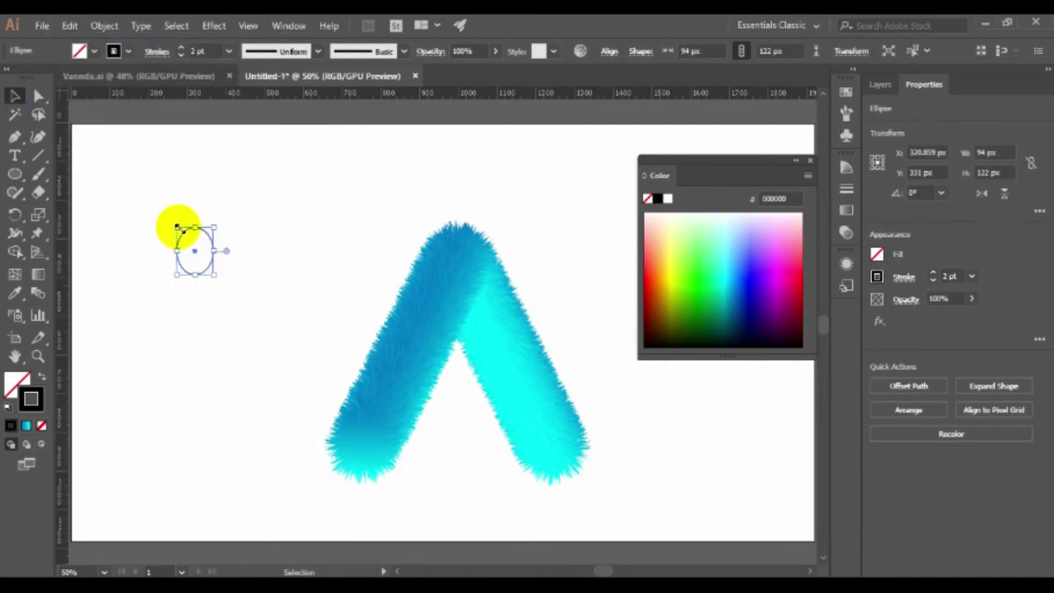
pyautogui.moveTo(177, 227); pyautogui.dragTo(182, 234)
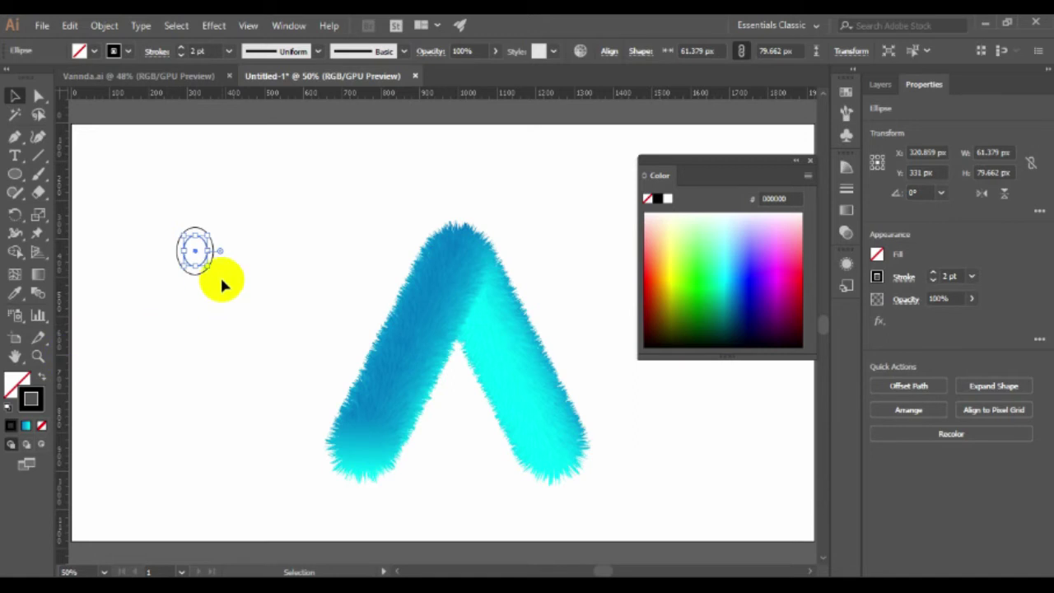
pyautogui.press('Right')
pyautogui.press('Right')
pyautogui.press('Right')
# Fill the inner ellipse with white and zoom in closely on the two eye ellipses.
pyautogui.click(263, 254)
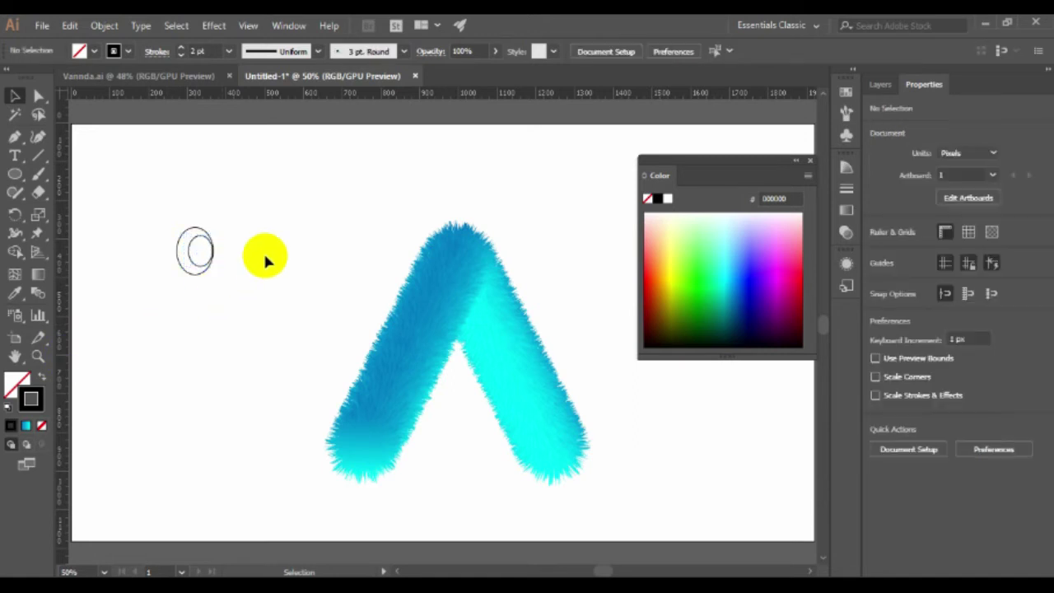
pyautogui.click(210, 258)
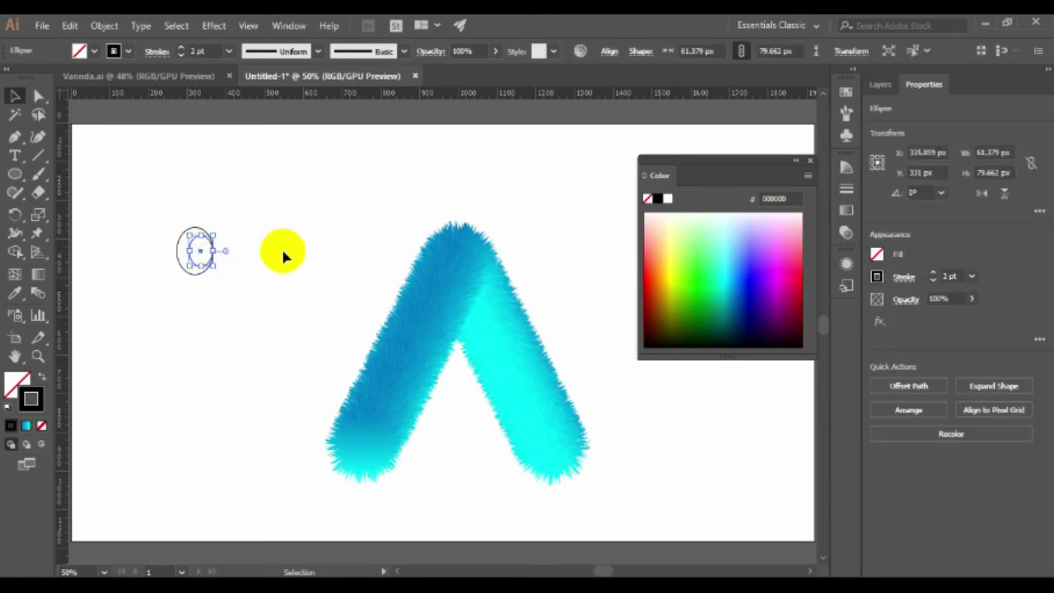
pyautogui.click(265, 258)
pyautogui.click(195, 247)
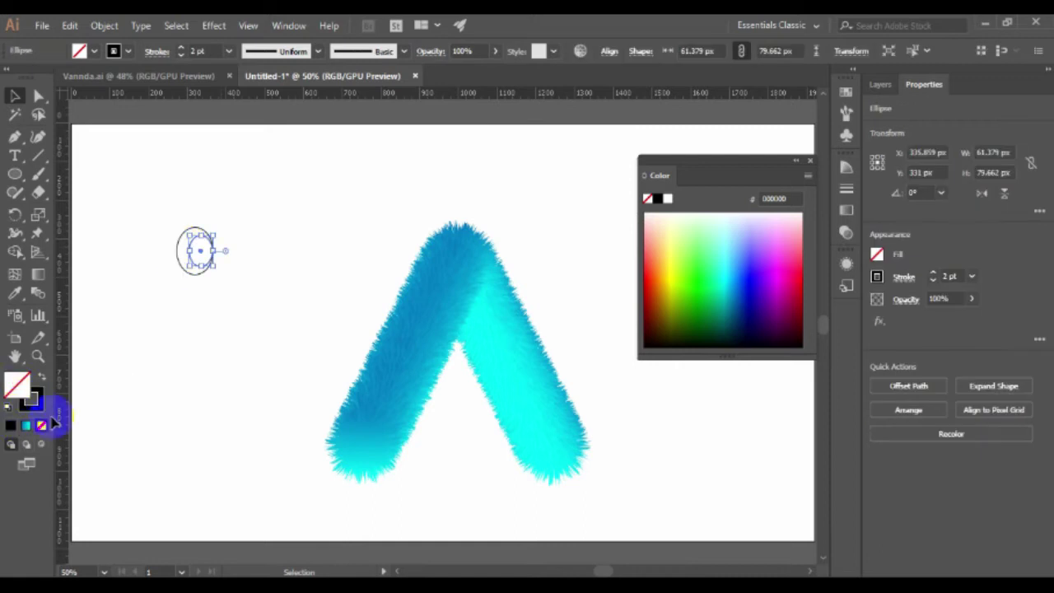
pyautogui.click(668, 201)
pyautogui.click(264, 331)
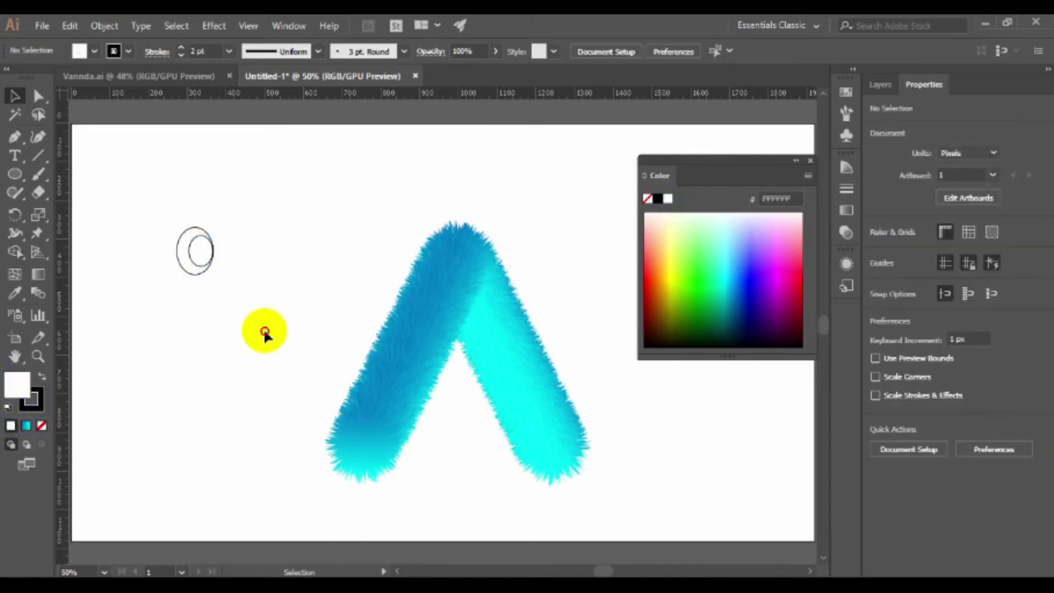
pyautogui.click(180, 262)
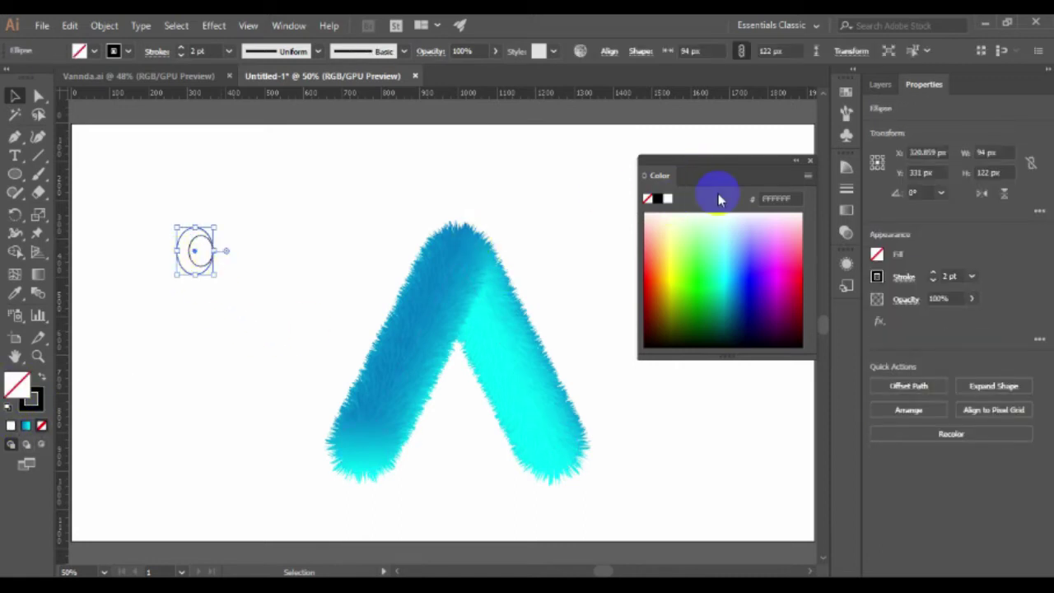
pyautogui.click(160, 343)
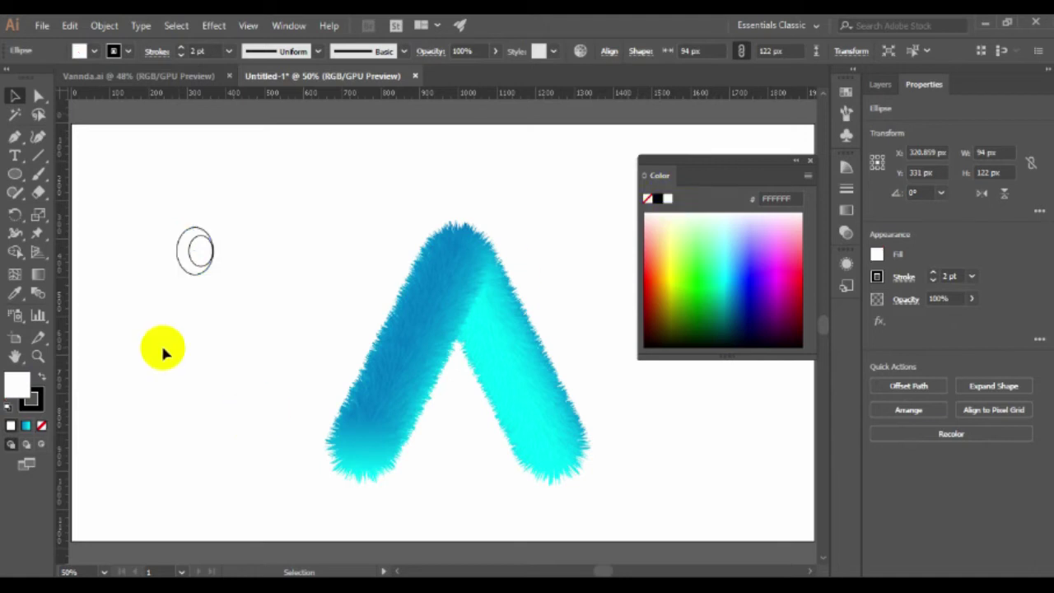
pyautogui.press('z')
pyautogui.moveTo(203, 286)
pyautogui.mouseDown()
pyautogui.moveTo(386, 400)
pyautogui.moveTo(229, 285)
pyautogui.moveTo(364, 370)
pyautogui.moveTo(264, 289)
pyautogui.mouseUp()
# Draw a 36 px circle inside the inner ellipse and fill it bright blue #2E8EFF.
pyautogui.scroll(2, 264, 289)
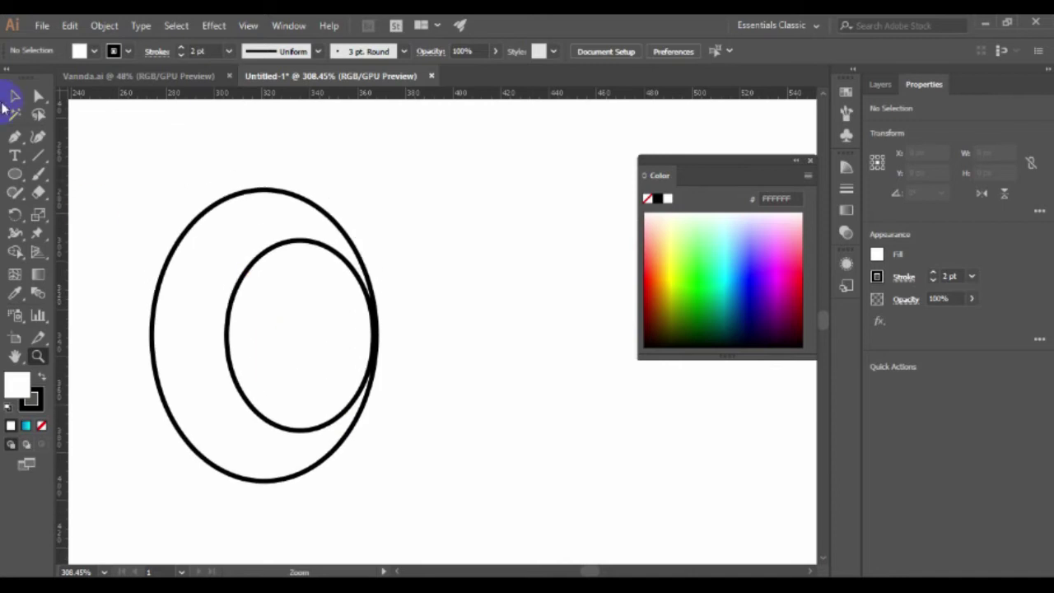
pyautogui.click(16, 173)
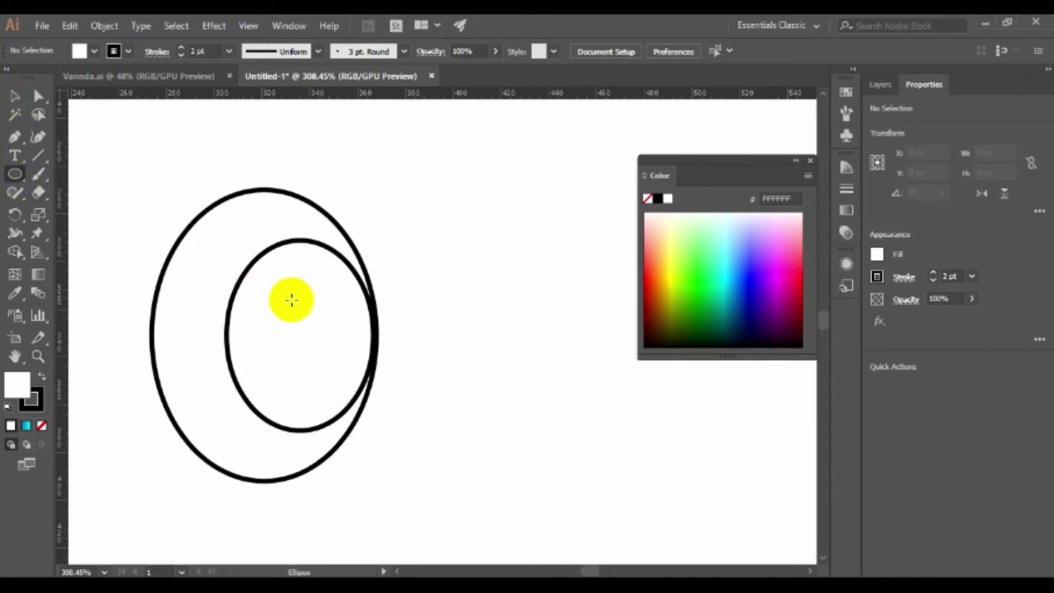
pyautogui.moveTo(300, 334)
pyautogui.mouseDown()
pyautogui.moveTo(344, 378)
pyautogui.moveTo(354, 348)
pyautogui.mouseUp()
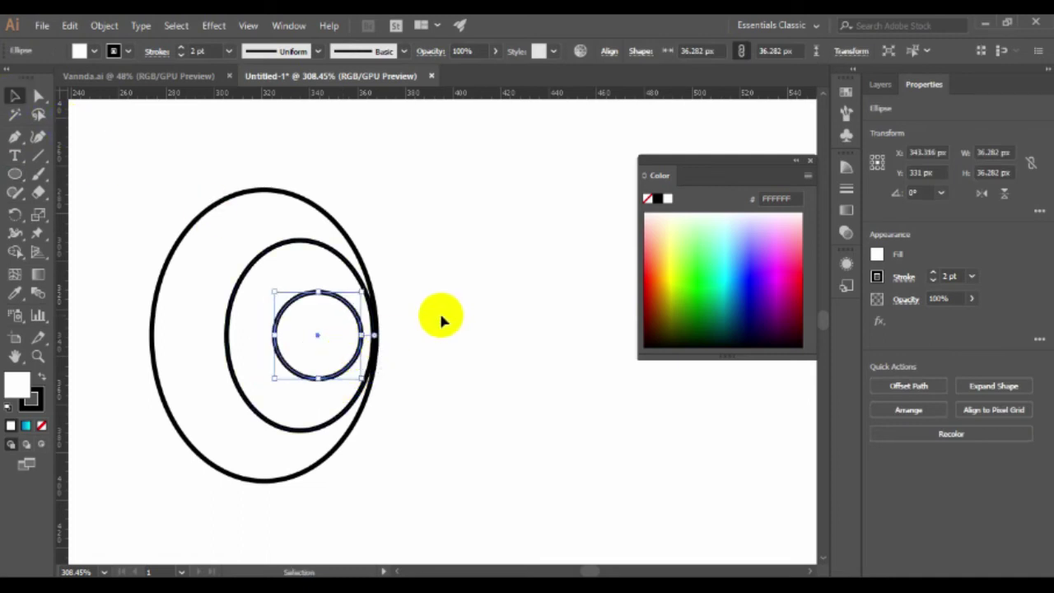
pyautogui.moveTo(736, 236); pyautogui.dragTo(735, 250)
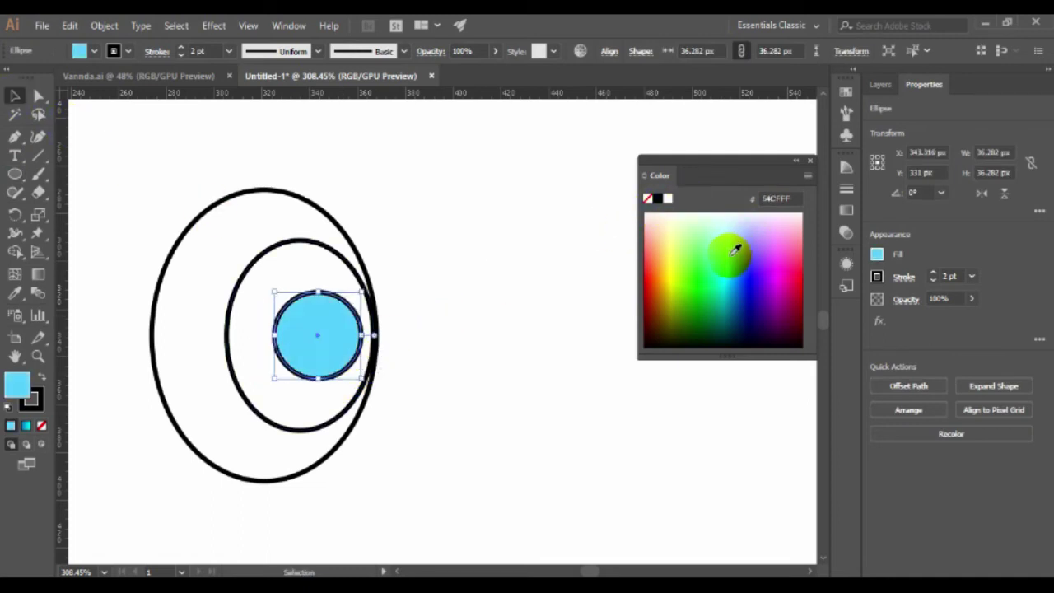
pyautogui.click(733, 249)
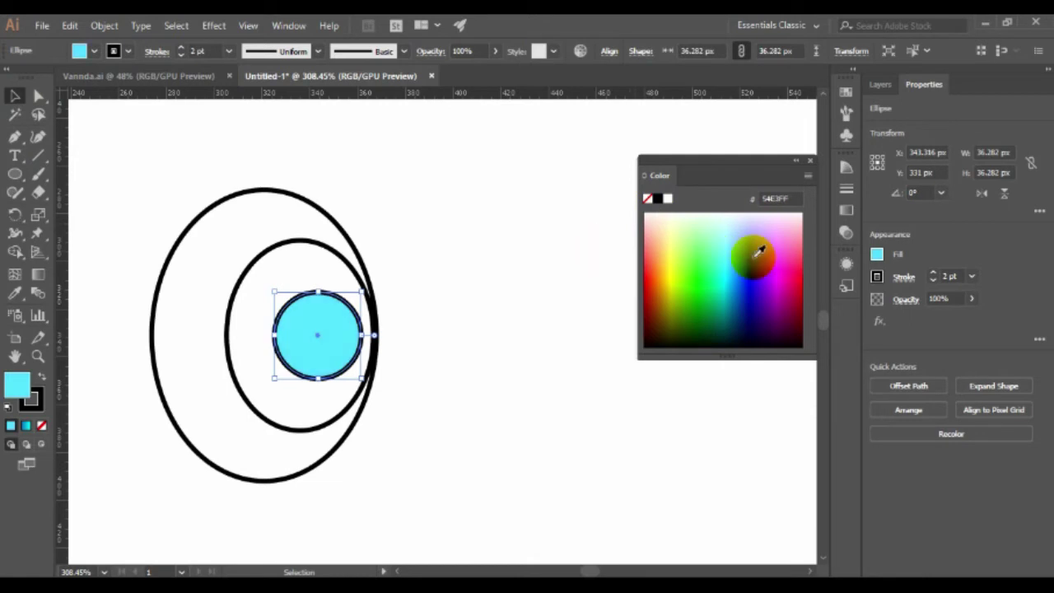
pyautogui.click(500, 295)
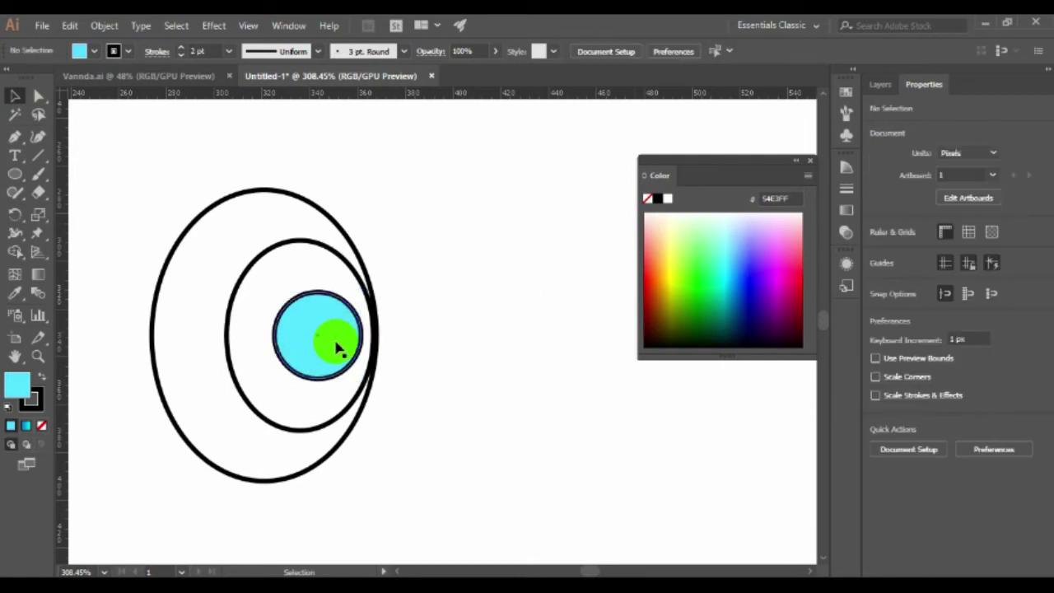
pyautogui.click(341, 341)
pyautogui.click(742, 279)
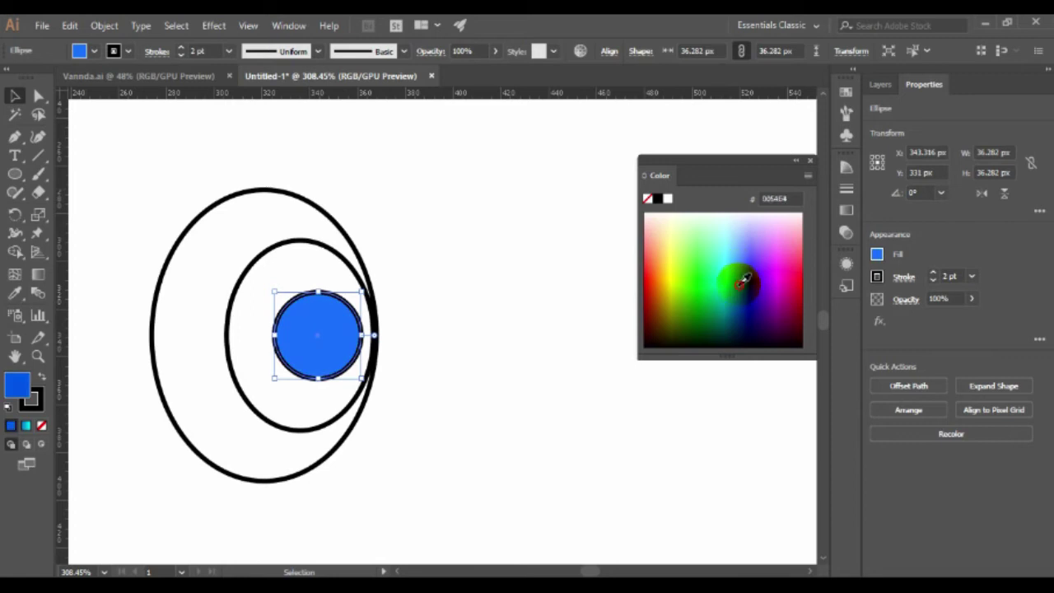
pyautogui.click(741, 262)
pyautogui.click(492, 343)
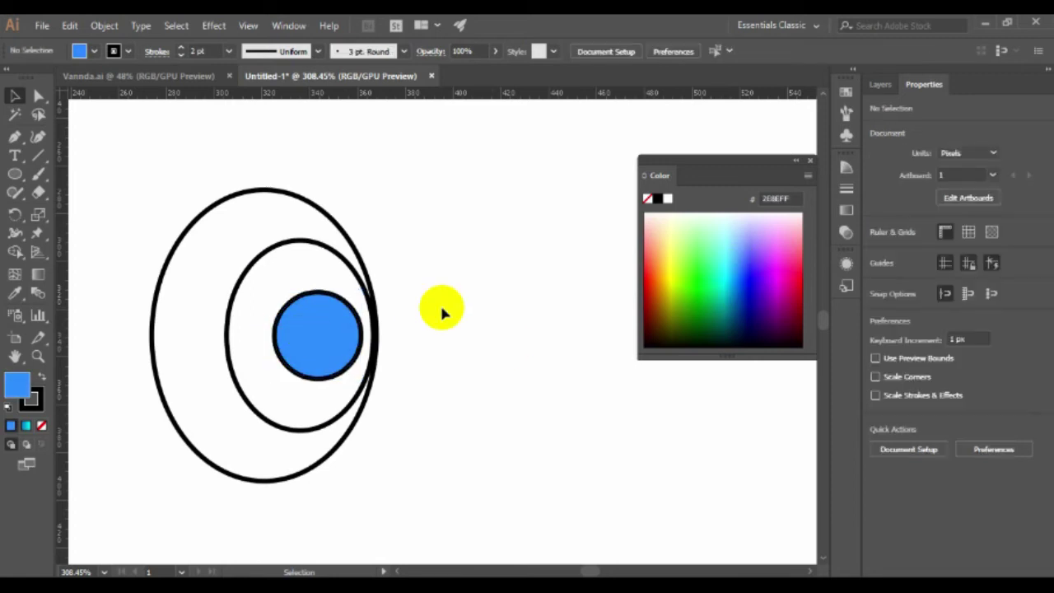
pyautogui.click(331, 344)
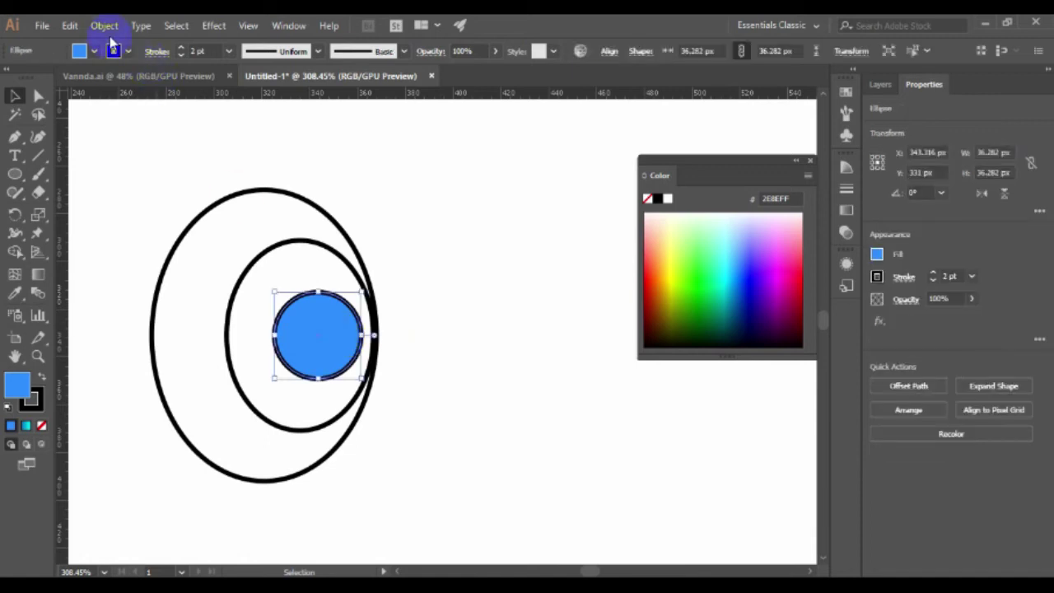
# Turn a copy of the pupil into a tiny 7.8 px white highlight dot with no outline.
pyautogui.click(69, 25)
pyautogui.click(98, 100)
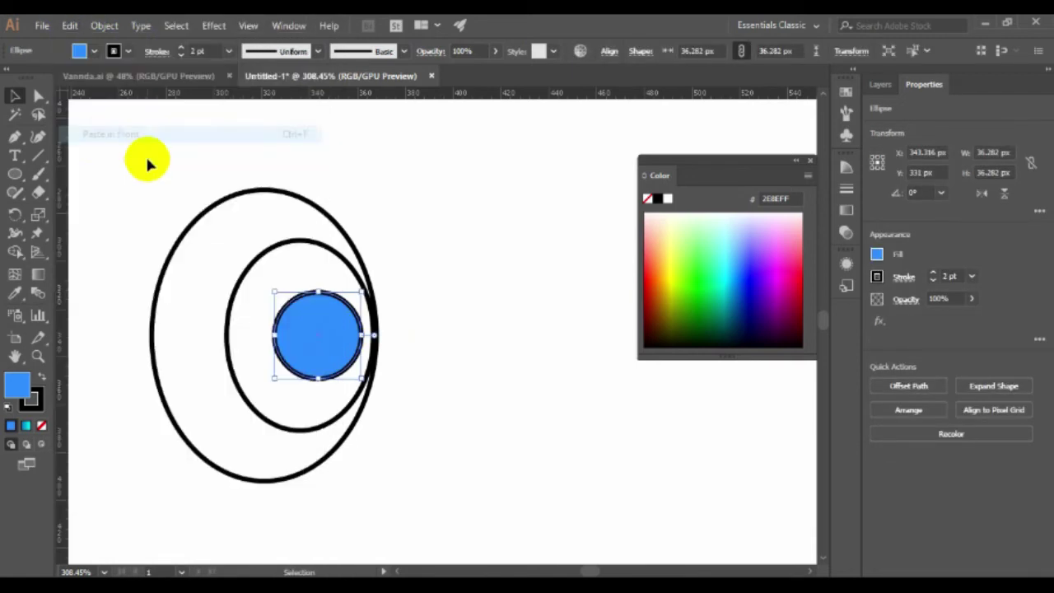
pyautogui.moveTo(362, 379)
pyautogui.mouseDown()
pyautogui.moveTo(328, 363)
pyautogui.moveTo(319, 339)
pyautogui.moveTo(331, 317)
pyautogui.mouseUp()
pyautogui.click(667, 199)
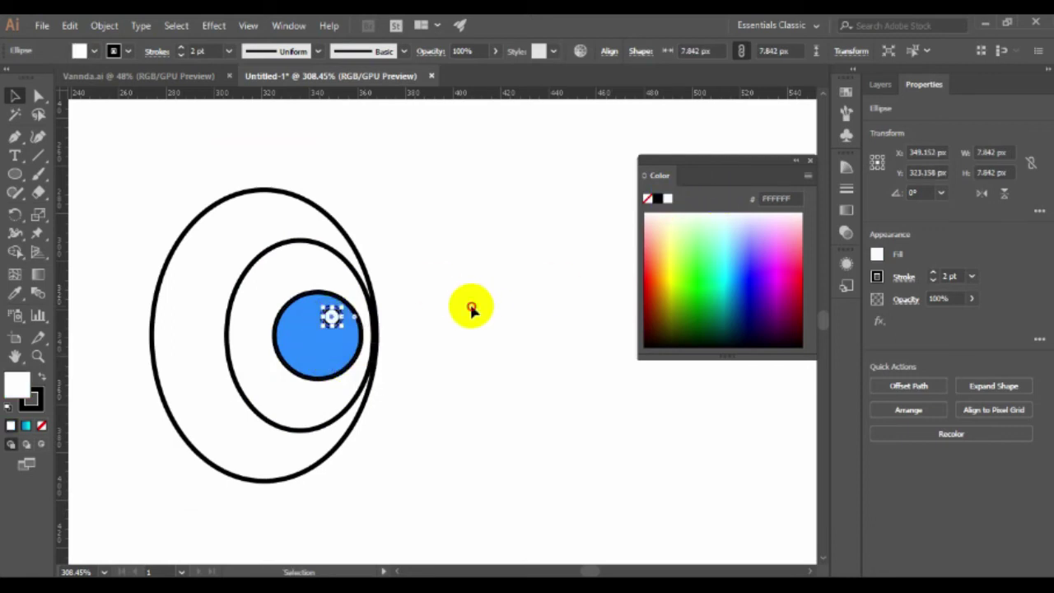
pyautogui.click(471, 309)
pyautogui.click(331, 316)
pyautogui.click(43, 425)
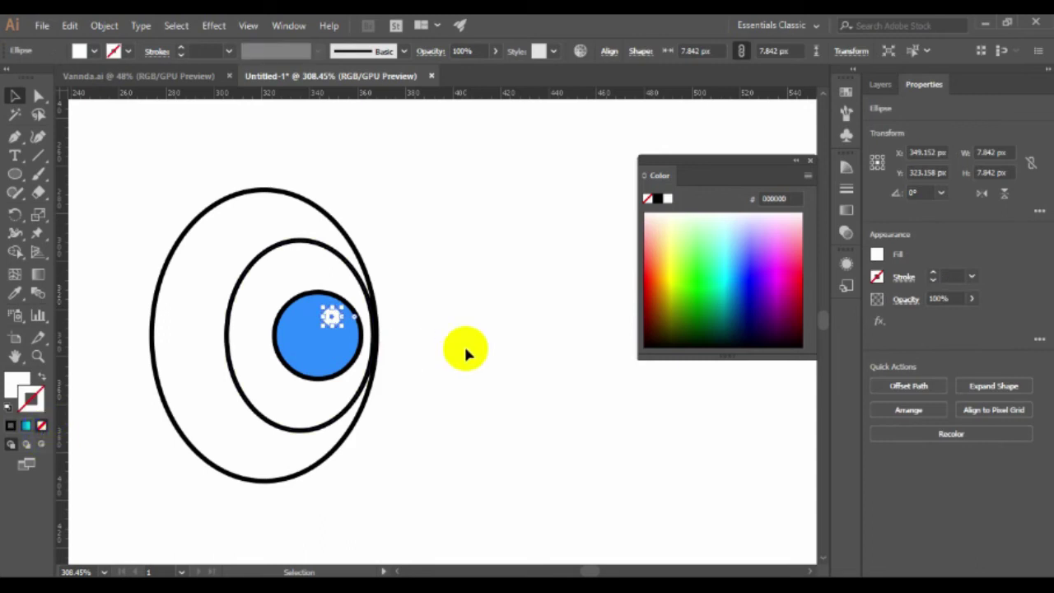
pyautogui.click(486, 321)
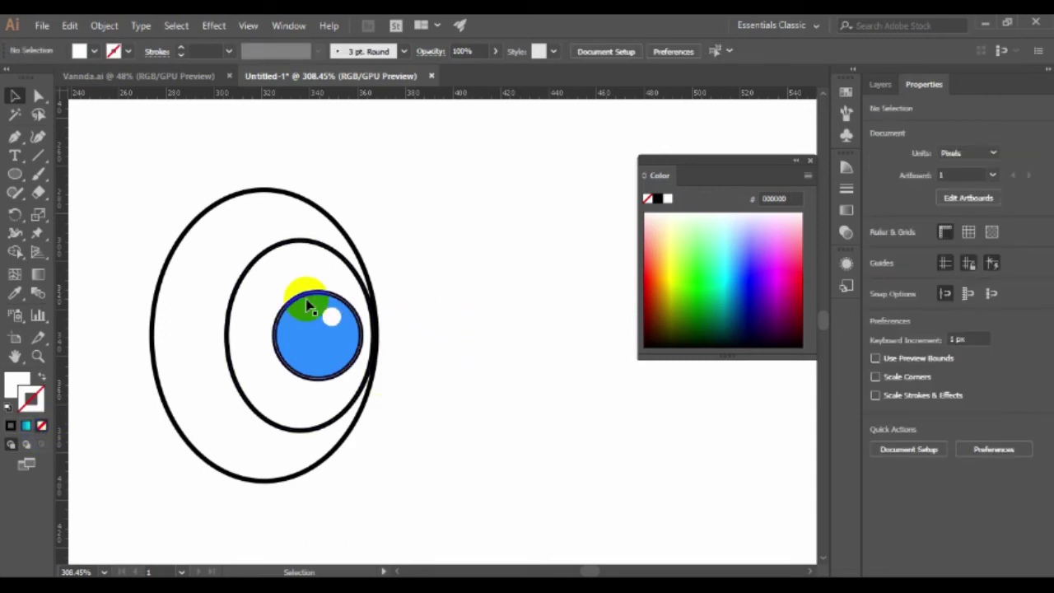
# Paste another copy of the blue pupil in front and shrink it to about 28 px.
pyautogui.click(307, 303)
pyautogui.click(70, 25)
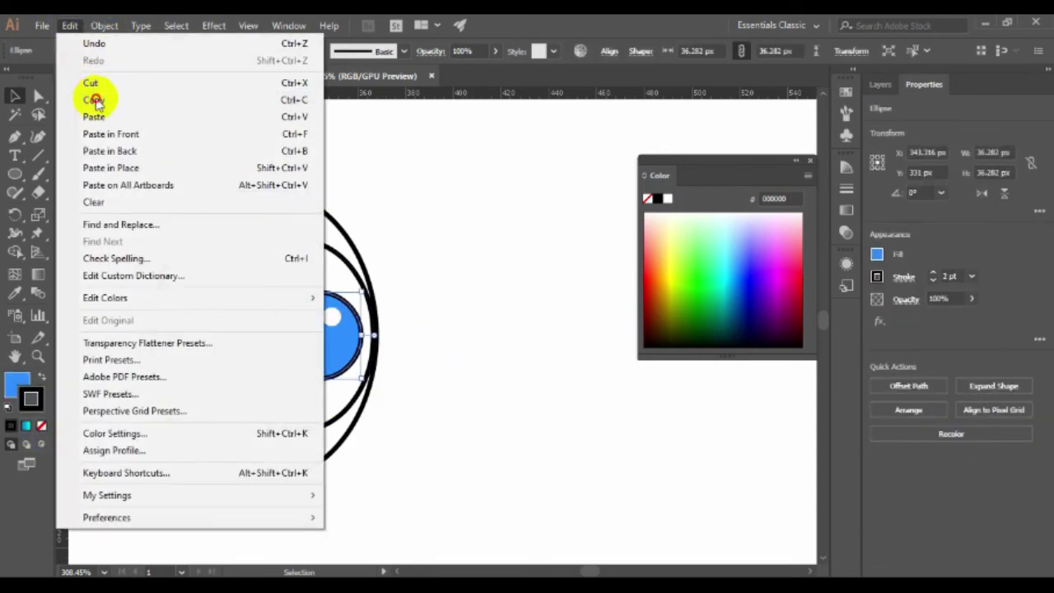
pyautogui.click(111, 133)
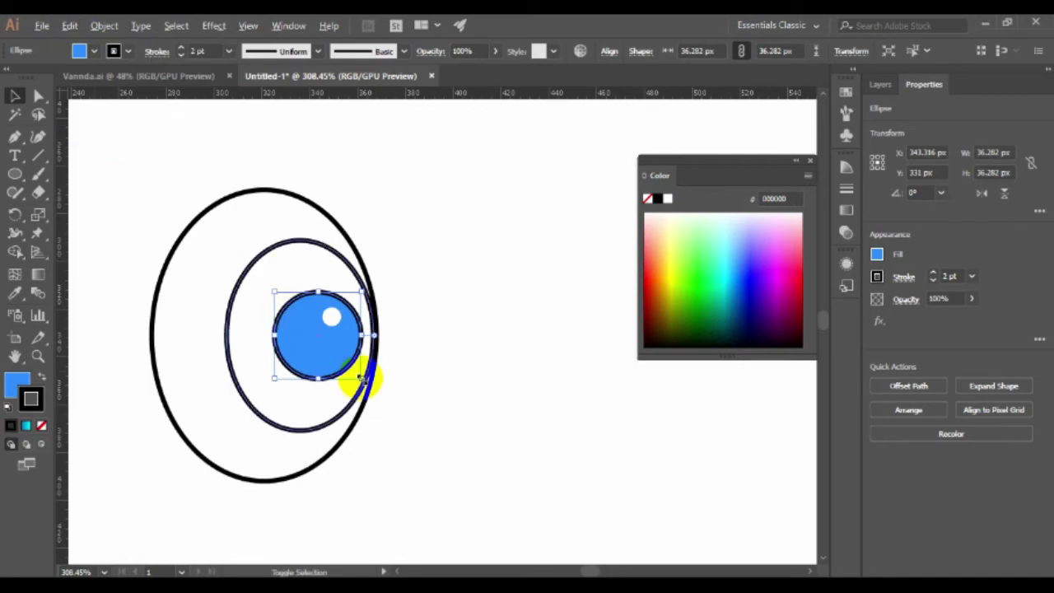
pyautogui.moveTo(363, 379); pyautogui.dragTo(352, 370)
# Remove the pasted circle's outline and give it a linear gradient fill.
pyautogui.click(41, 426)
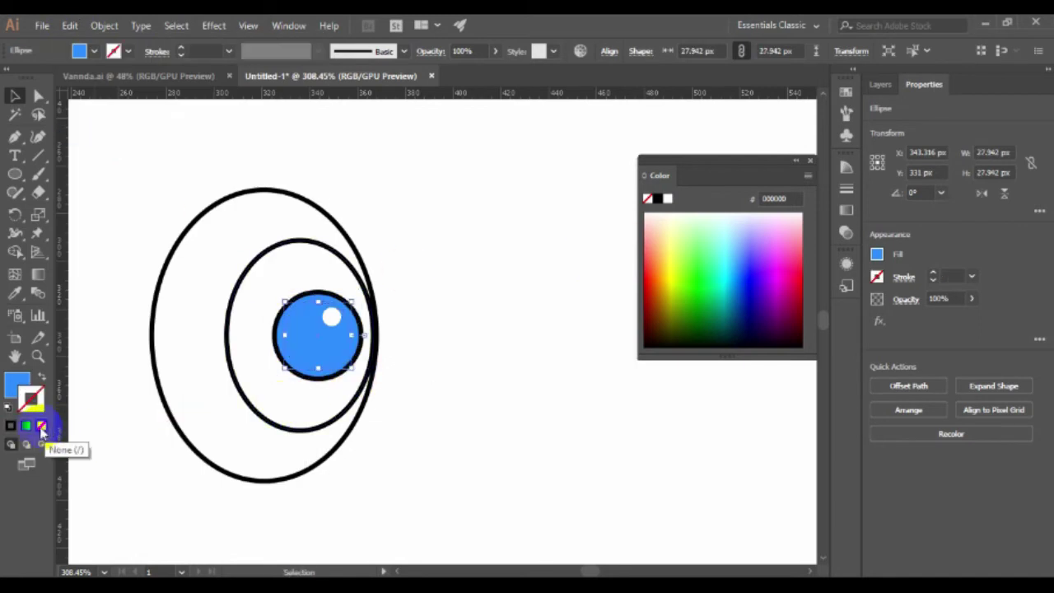
pyautogui.click(26, 425)
pyautogui.click(41, 426)
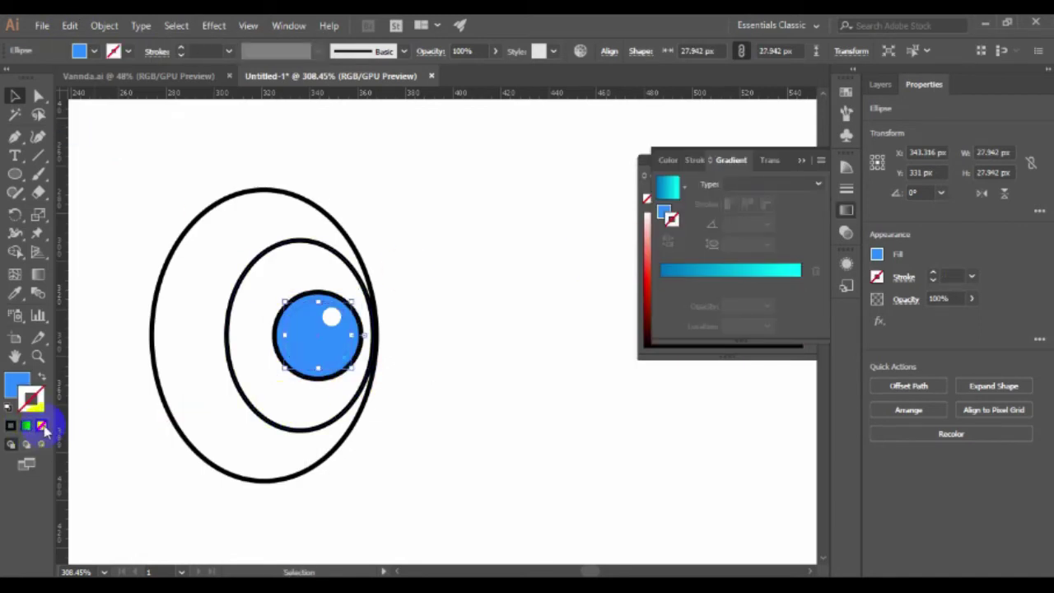
pyautogui.press('x')
pyautogui.click(27, 426)
pyautogui.click(674, 183)
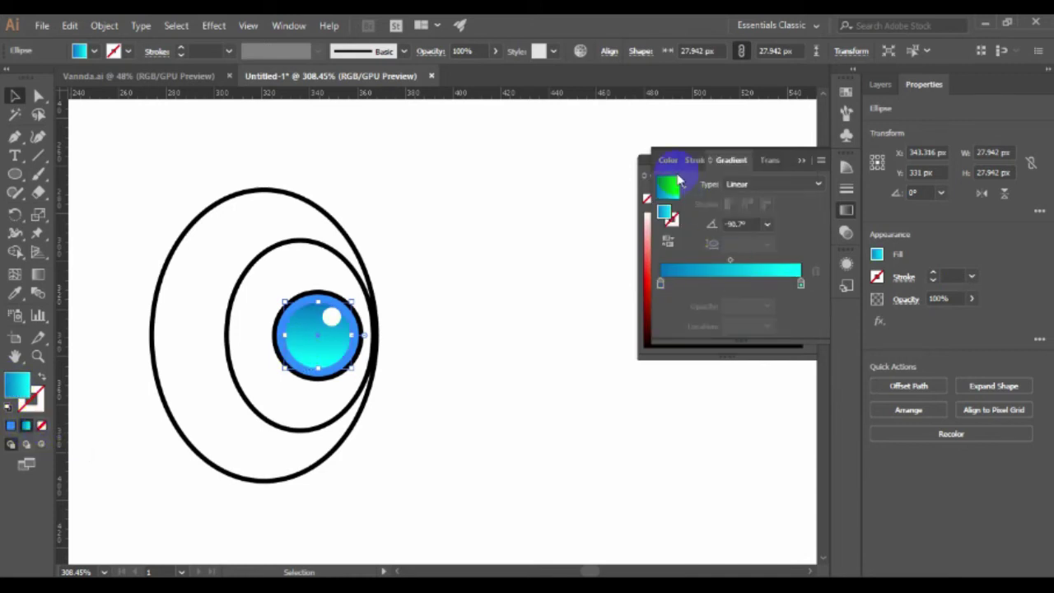
# Set the gradient to run from white at the top to 0% opacity.
pyautogui.doubleClick(800, 283)
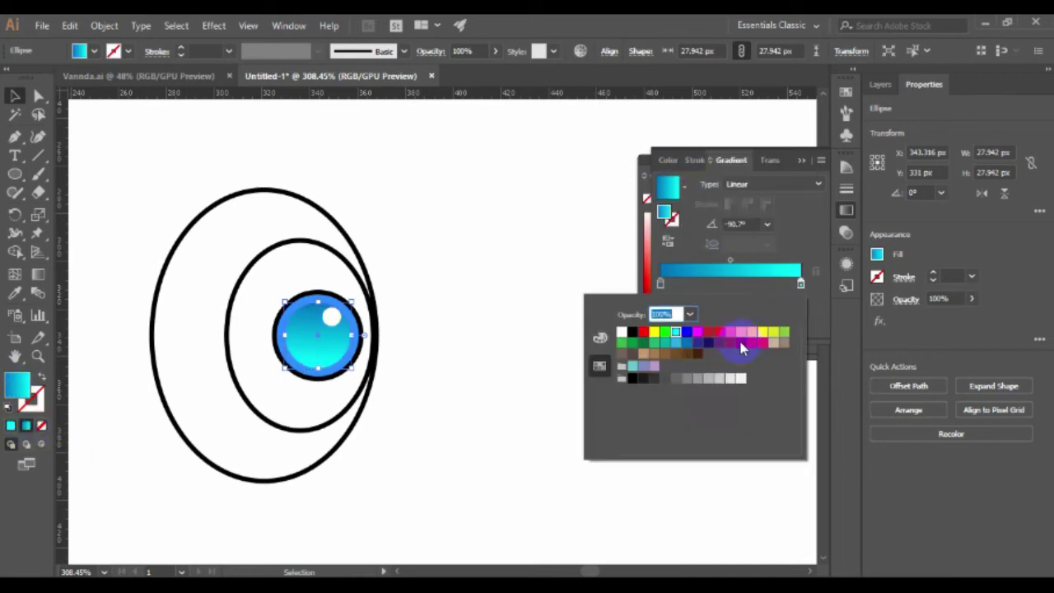
pyautogui.click(741, 379)
pyautogui.click(660, 283)
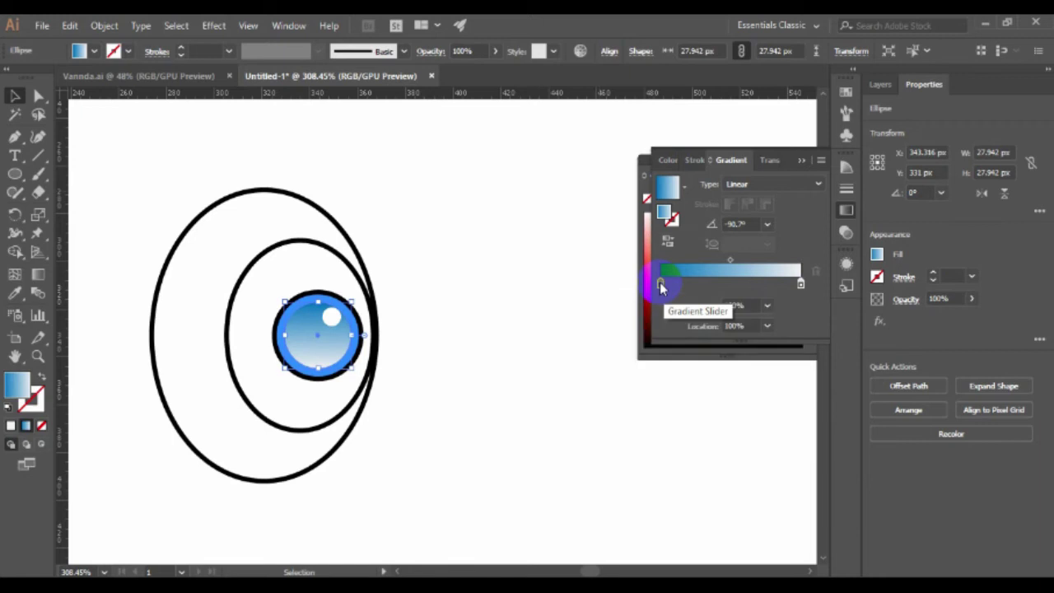
pyautogui.doubleClick(661, 283)
pyautogui.click(691, 315)
pyautogui.click(701, 341)
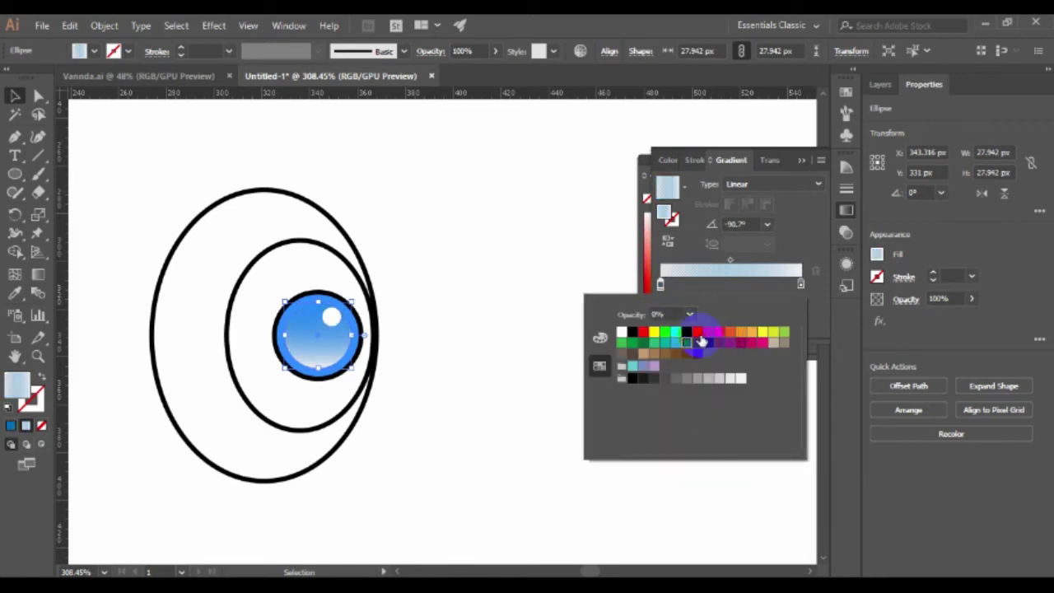
pyautogui.click(704, 296)
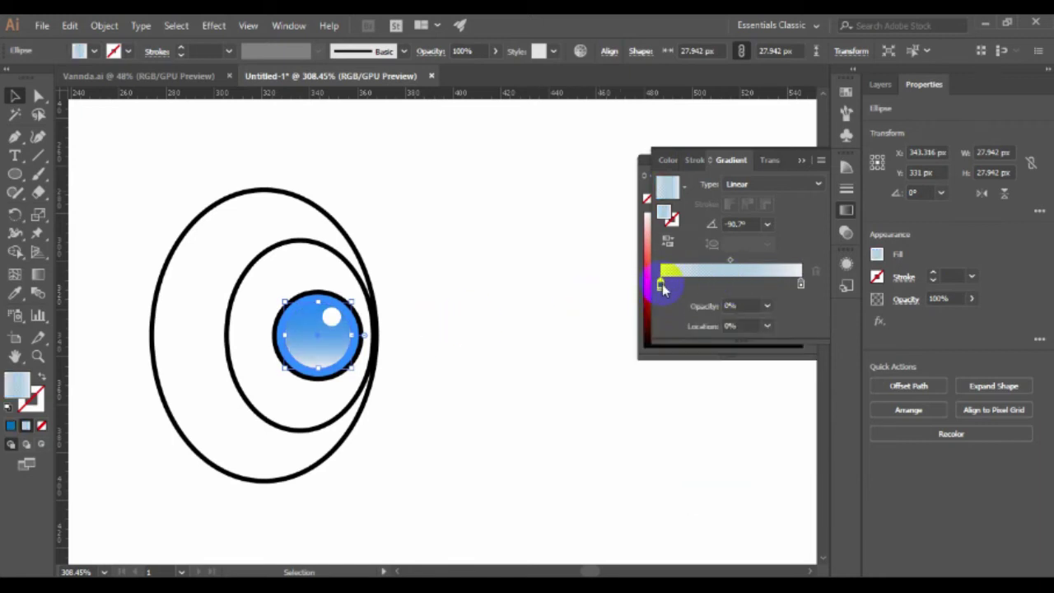
pyautogui.moveTo(801, 283); pyautogui.dragTo(759, 284)
pyautogui.click(712, 280)
pyautogui.click(760, 285)
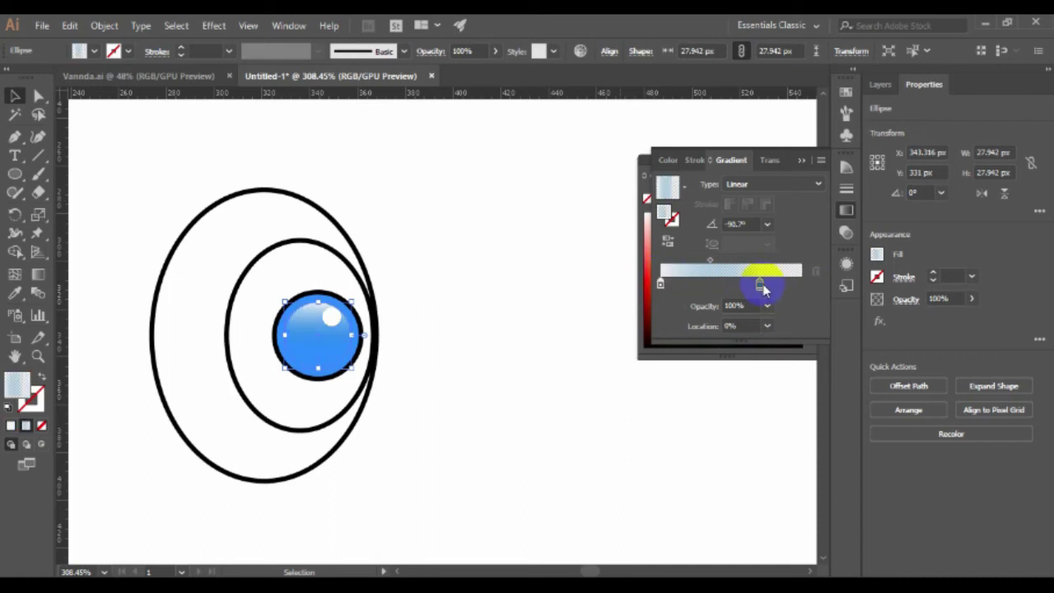
# Drag the gradient from the pupil's top downward so the shine fades out lower down.
pyautogui.click(38, 275)
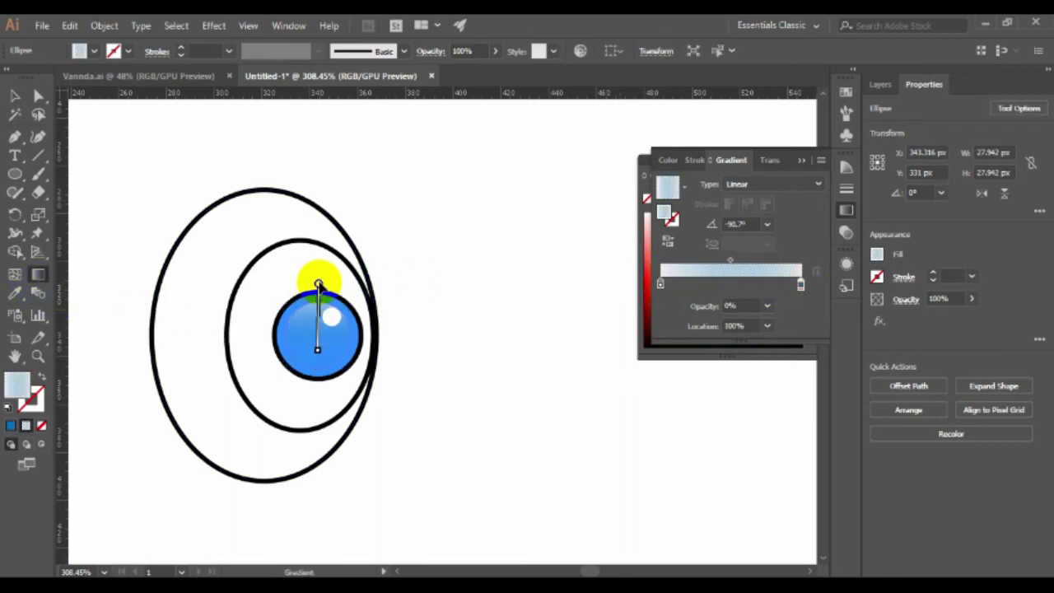
pyautogui.moveTo(319, 290); pyautogui.dragTo(324, 356)
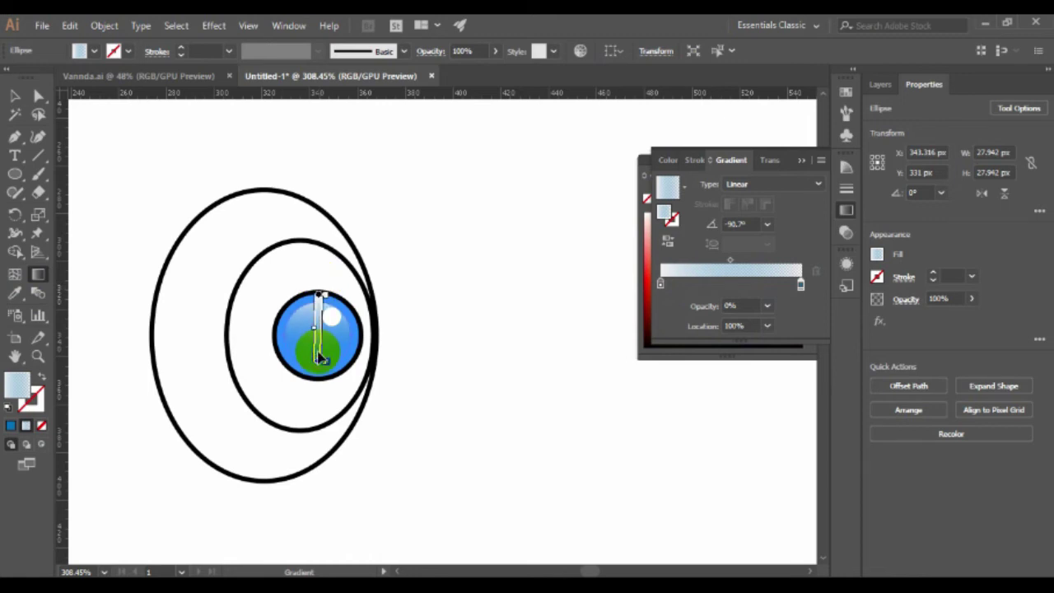
pyautogui.click(14, 95)
pyautogui.click(454, 292)
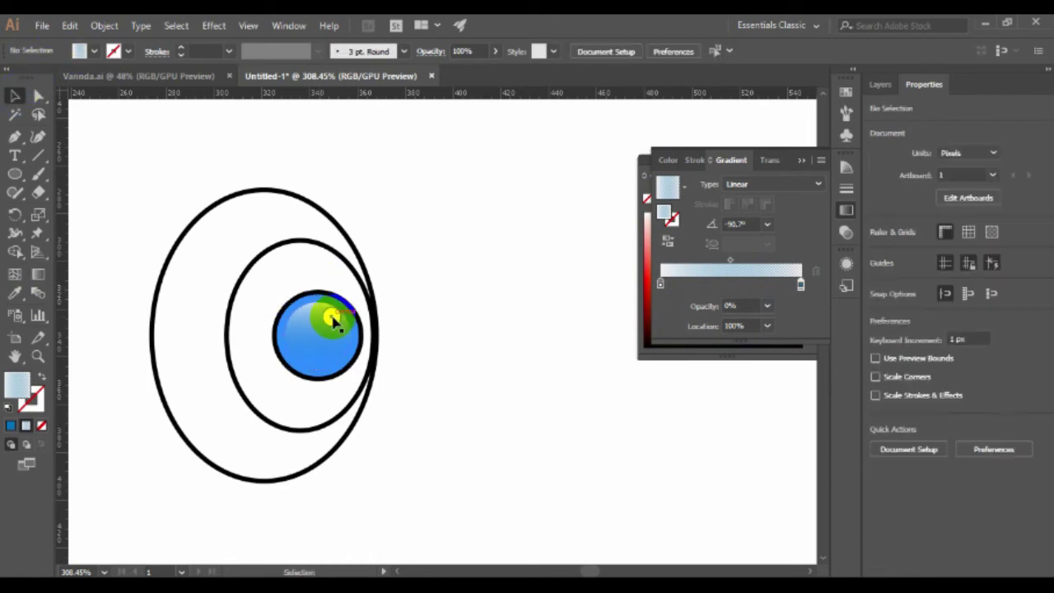
pyautogui.click(333, 321)
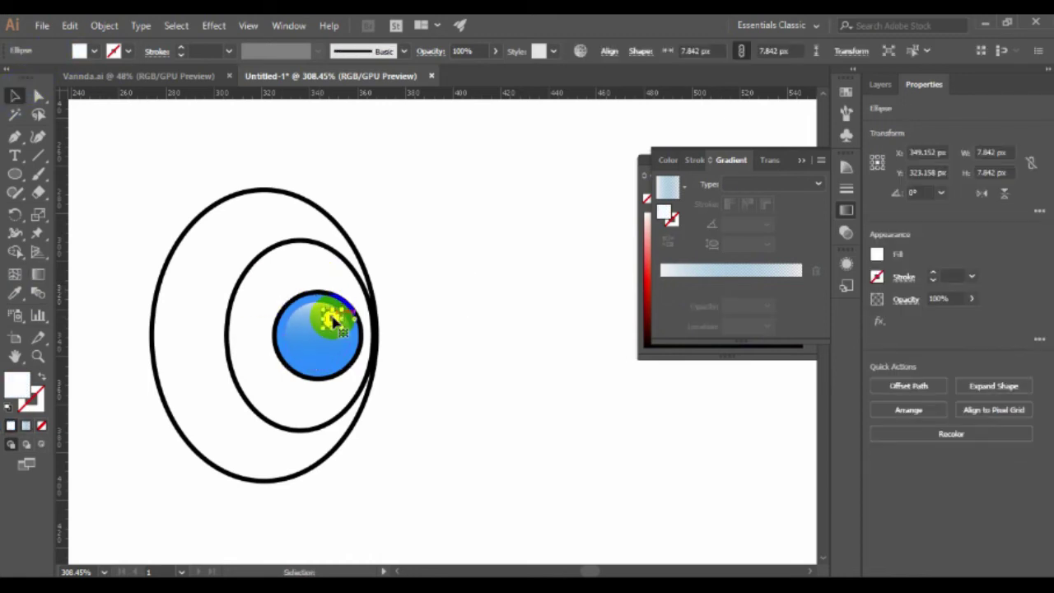
# Fill the middle eye ellipse with orange.
pyautogui.click(417, 343)
pyautogui.click(265, 314)
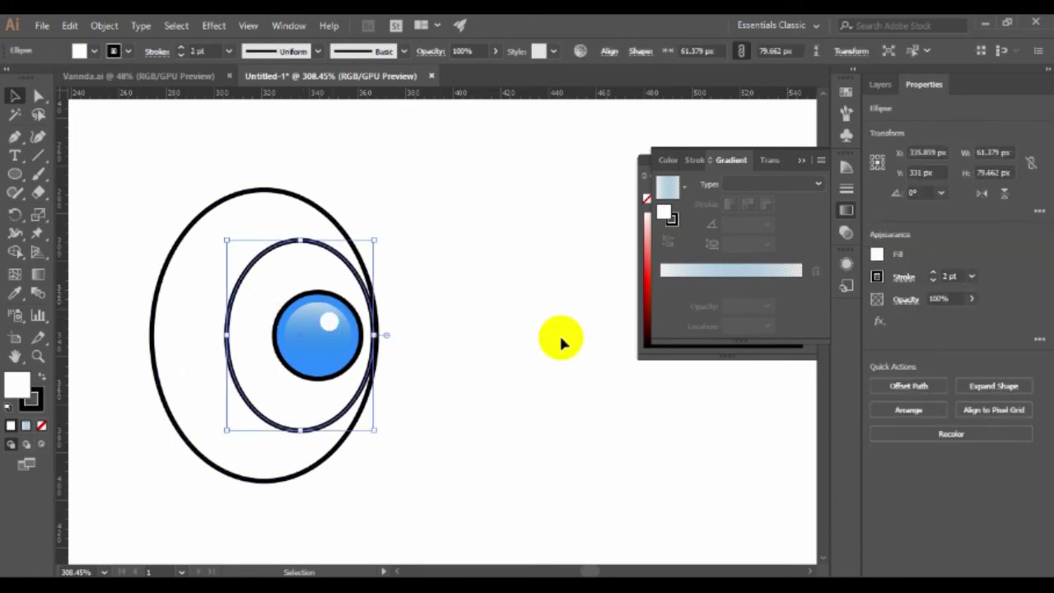
pyautogui.click(806, 164)
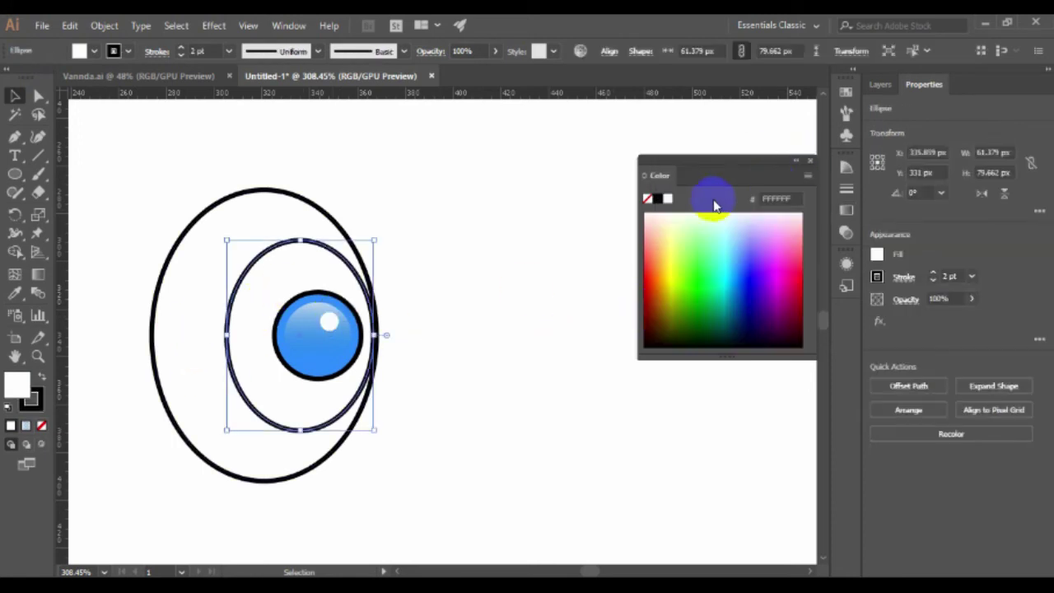
pyautogui.click(669, 241)
pyautogui.click(665, 254)
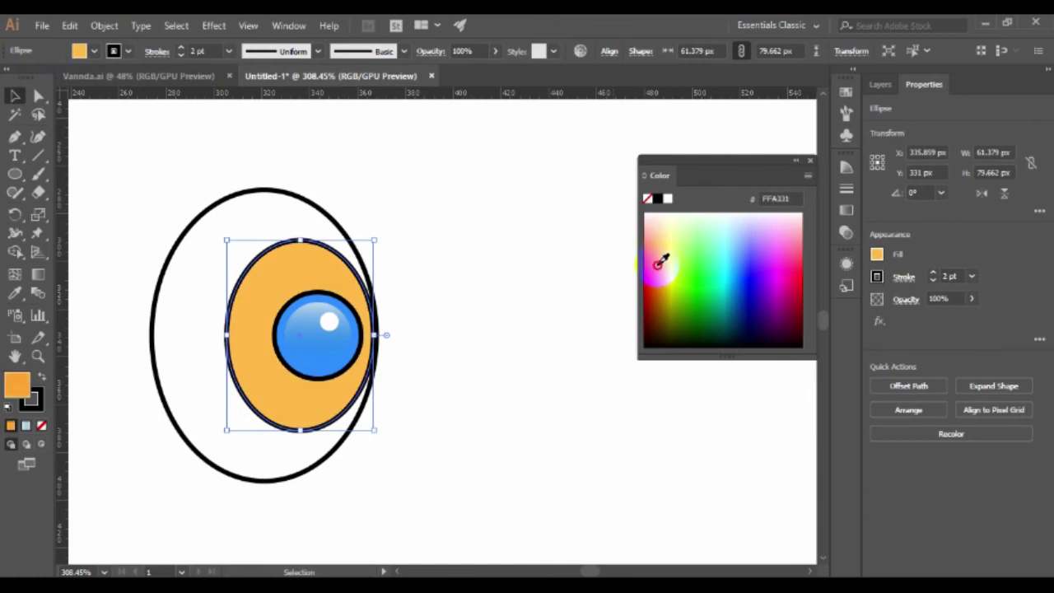
pyautogui.click(660, 264)
pyautogui.click(454, 329)
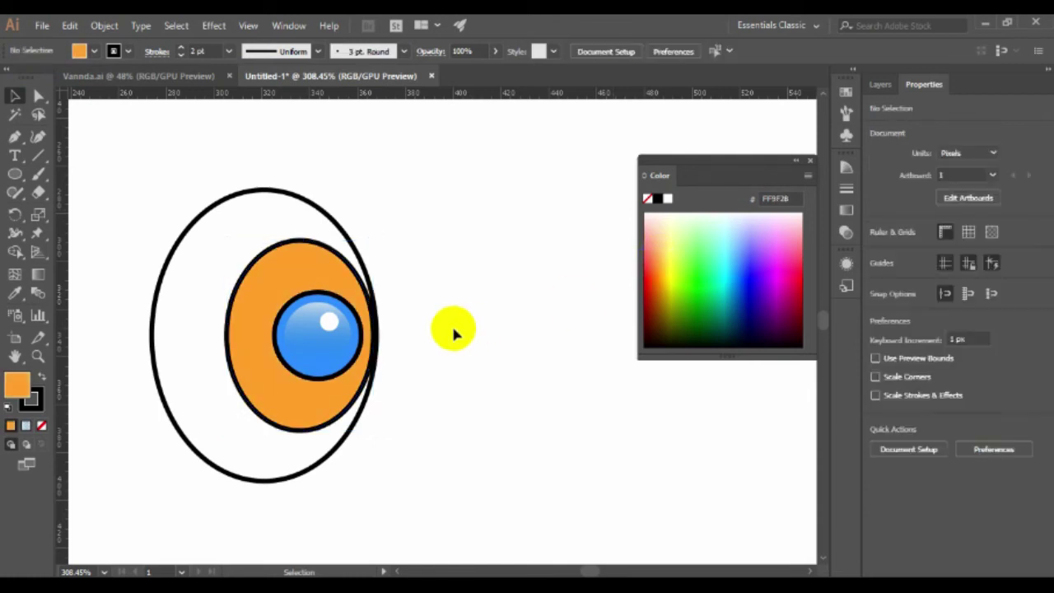
pyautogui.click(298, 240)
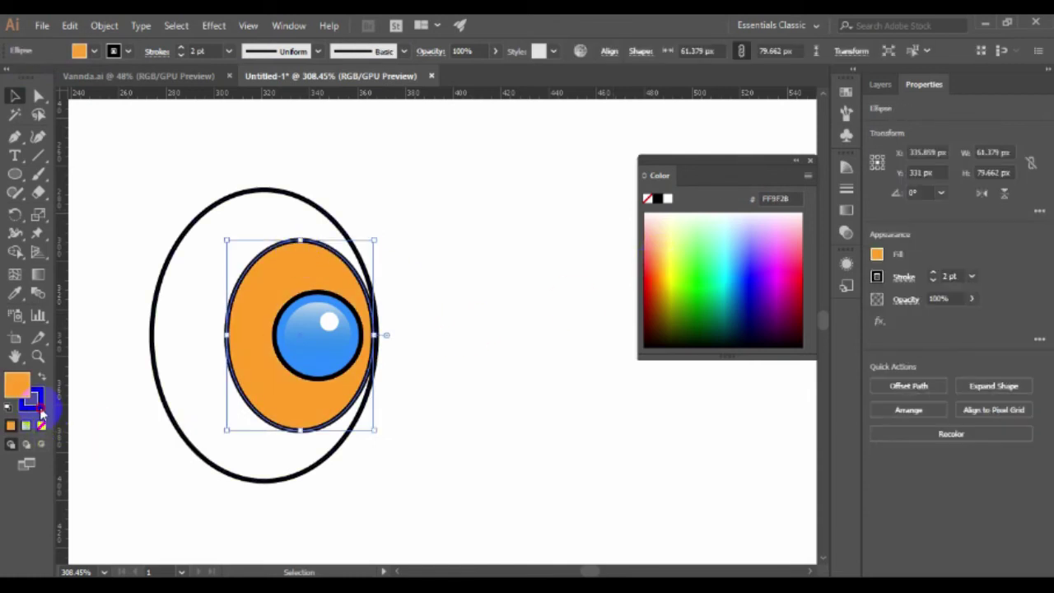
# Replace the middle ellipse's outline with a thin black one and adjust the pupil's outline.
pyautogui.click(42, 425)
pyautogui.click(466, 327)
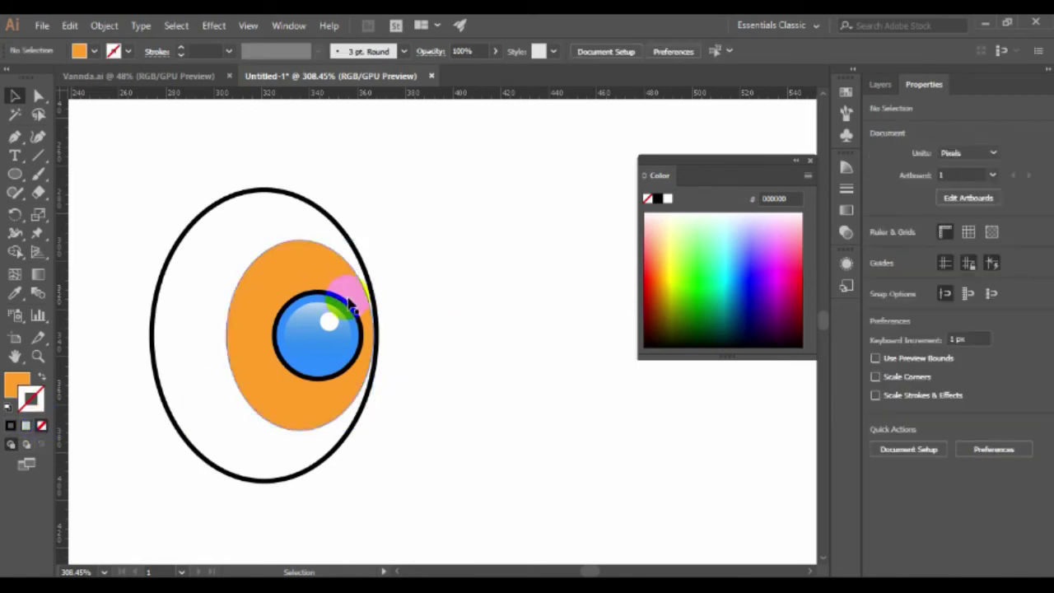
pyautogui.moveTo(350, 308); pyautogui.dragTo(305, 271)
pyautogui.click(306, 271)
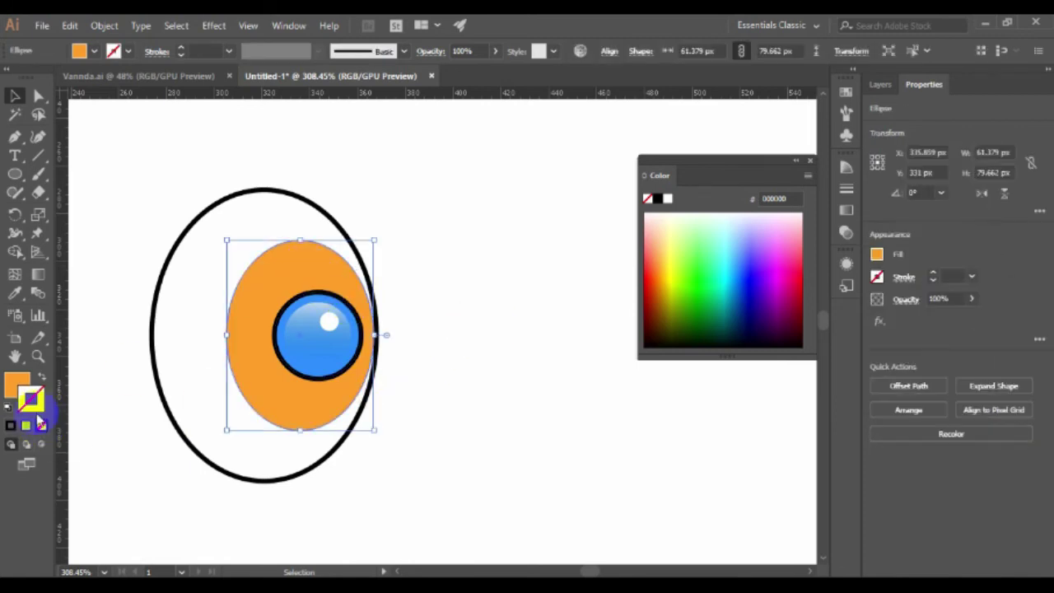
pyautogui.click(10, 425)
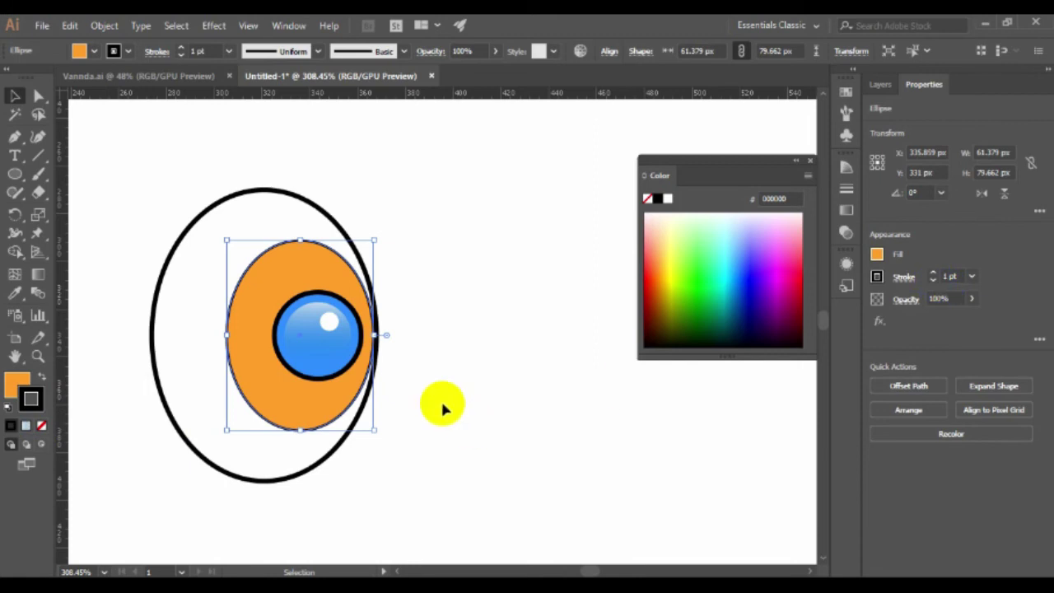
pyautogui.click(429, 387)
pyautogui.click(363, 330)
pyautogui.click(937, 278)
pyautogui.click(483, 393)
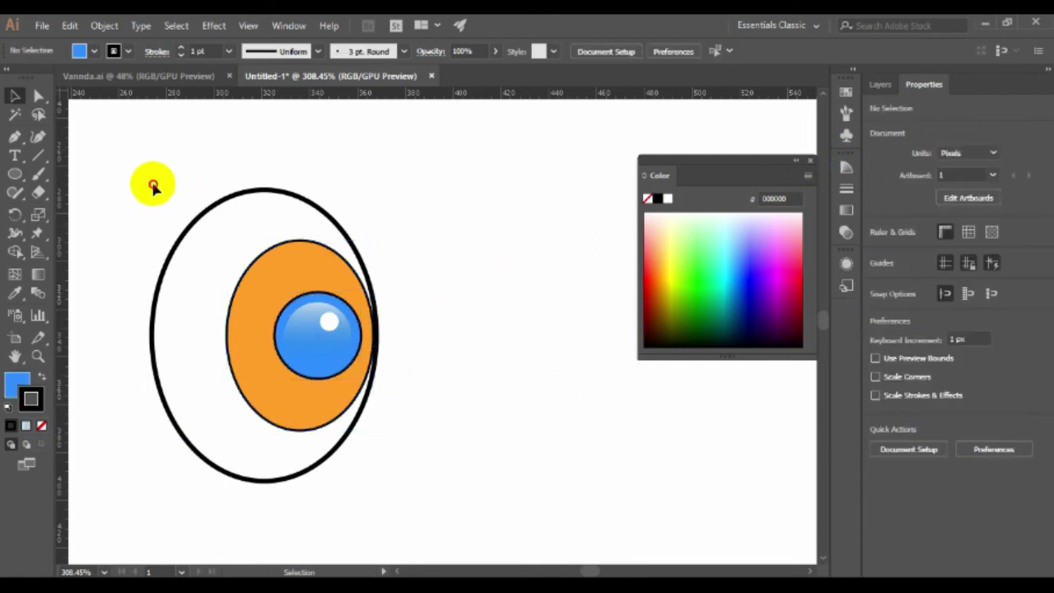
# Give the middle ellipse a black outline and a light sky-blue fill, then select all eye objects.
pyautogui.click(288, 268)
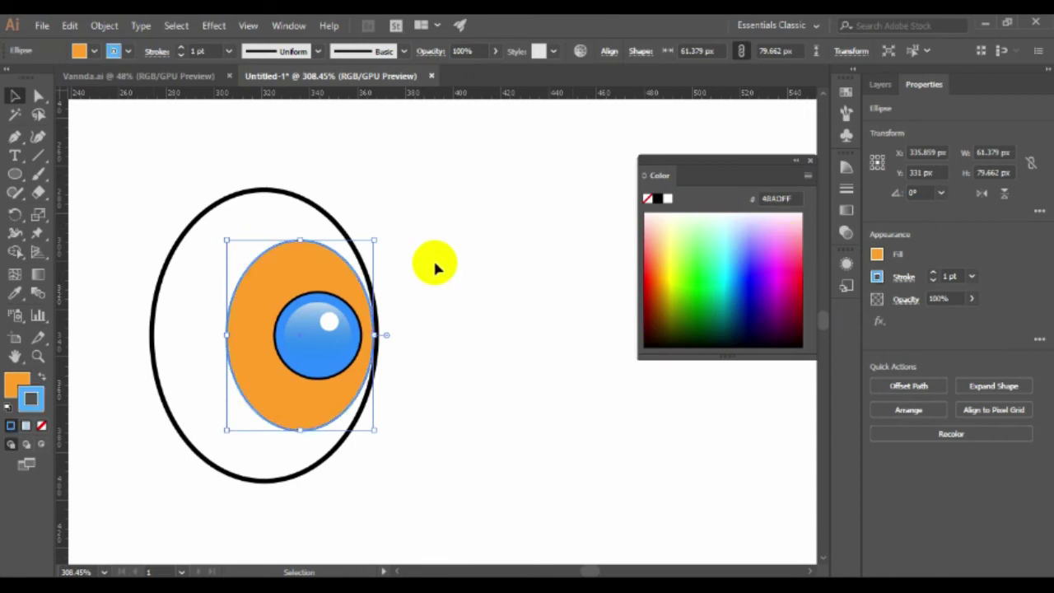
pyautogui.click(42, 426)
pyautogui.click(12, 428)
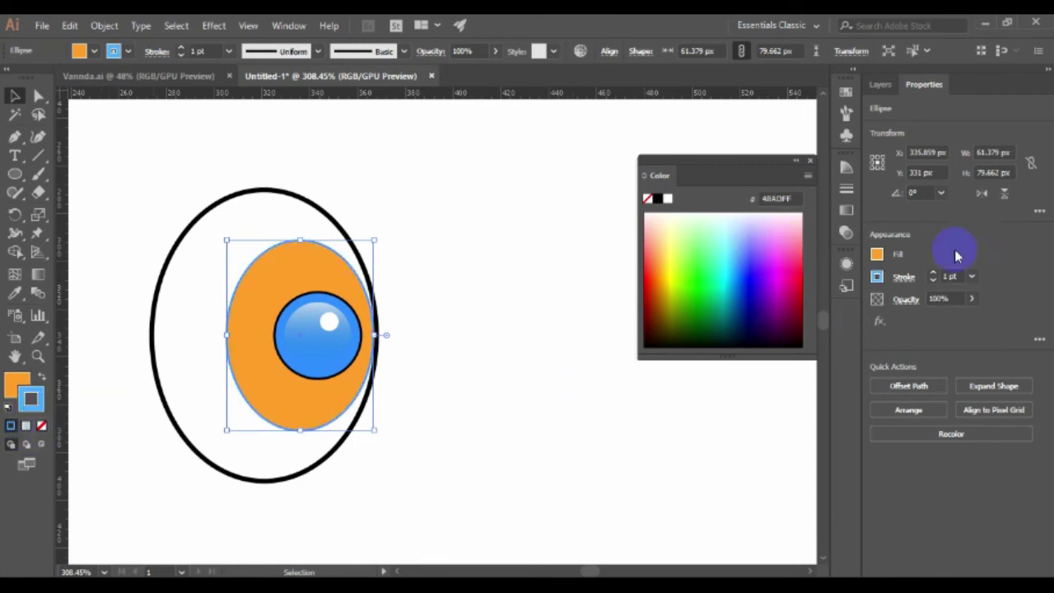
pyautogui.click(877, 277)
pyautogui.click(741, 331)
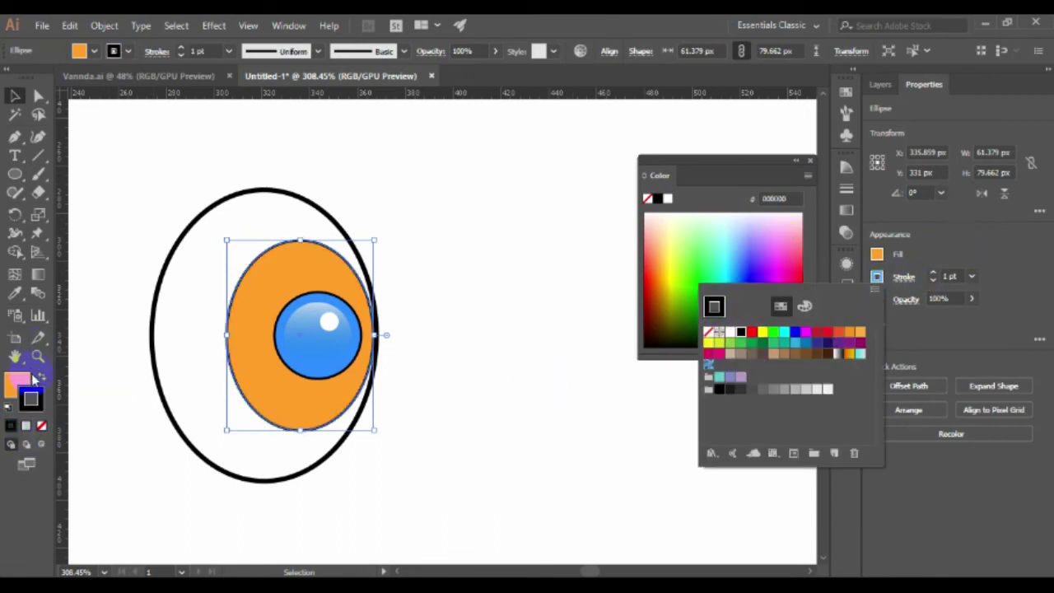
pyautogui.click(19, 381)
pyautogui.click(720, 244)
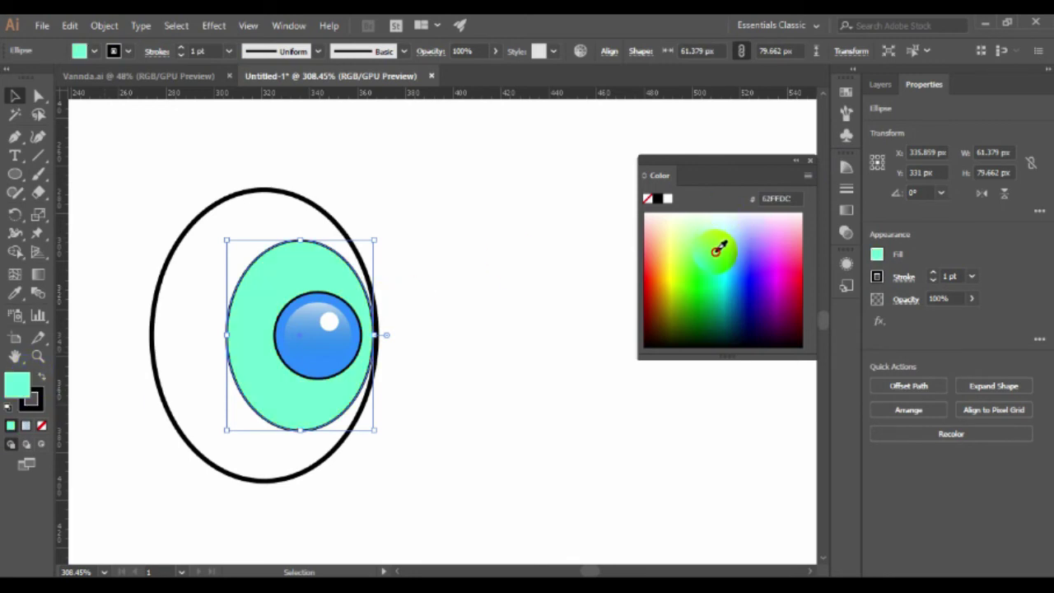
pyautogui.moveTo(728, 251)
pyautogui.mouseDown()
pyautogui.moveTo(736, 262)
pyautogui.moveTo(736, 242)
pyautogui.mouseUp()
pyautogui.click(509, 242)
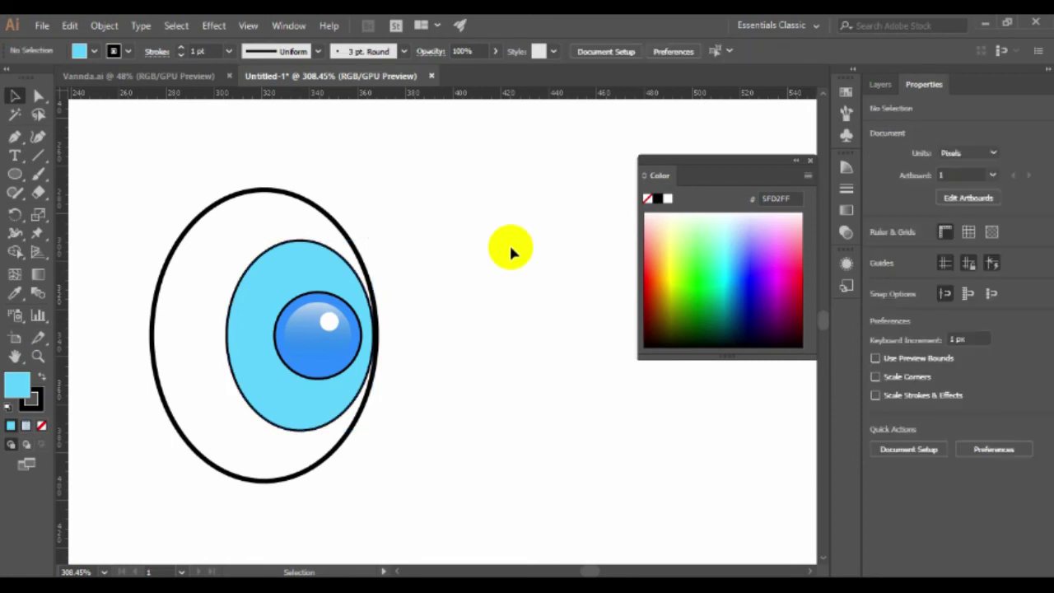
pyautogui.moveTo(156, 188); pyautogui.dragTo(322, 357)
# Group the eye parts, place a copy to its right, and reflect that copy vertically.
pyautogui.rightClick(269, 353)
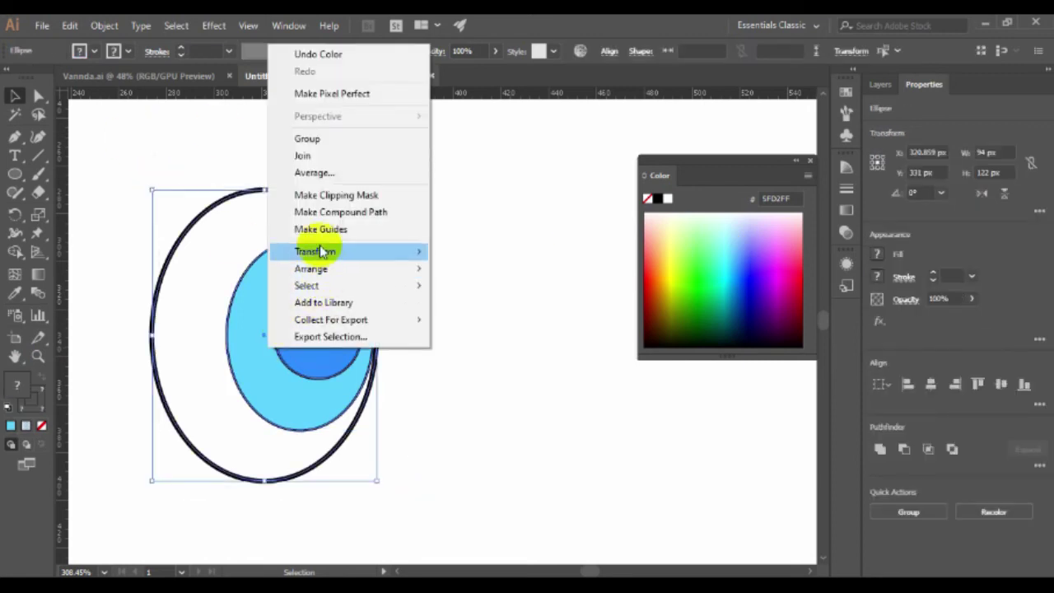
pyautogui.click(303, 137)
pyautogui.keyDown('alt'); pyautogui.moveTo(305, 358); pyautogui.dragTo(501, 350); pyautogui.keyUp('alt')
pyautogui.rightClick(499, 350)
pyautogui.moveTo(311, 268)
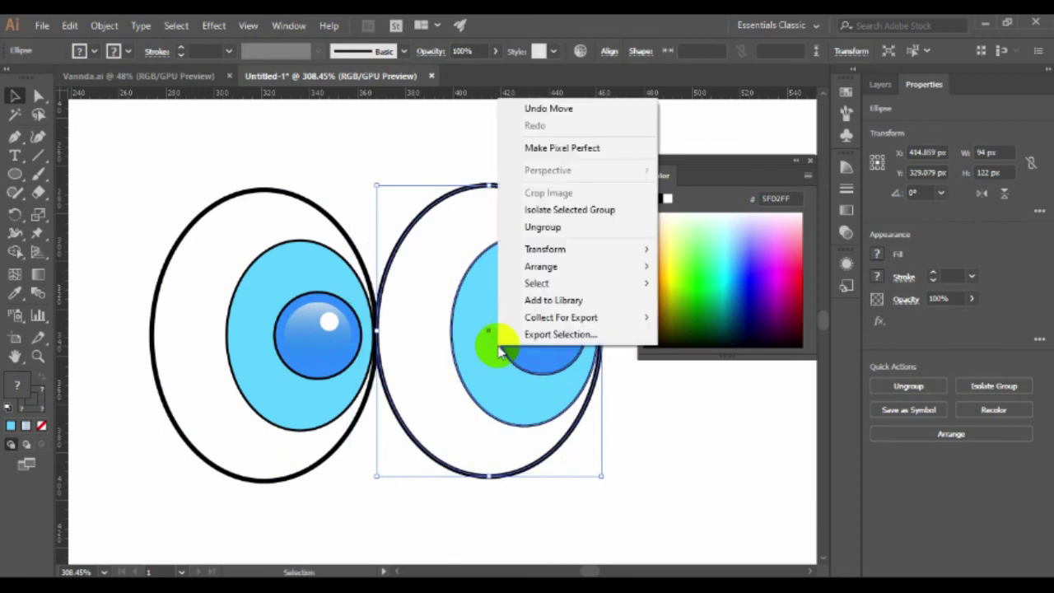
pyautogui.click(697, 305)
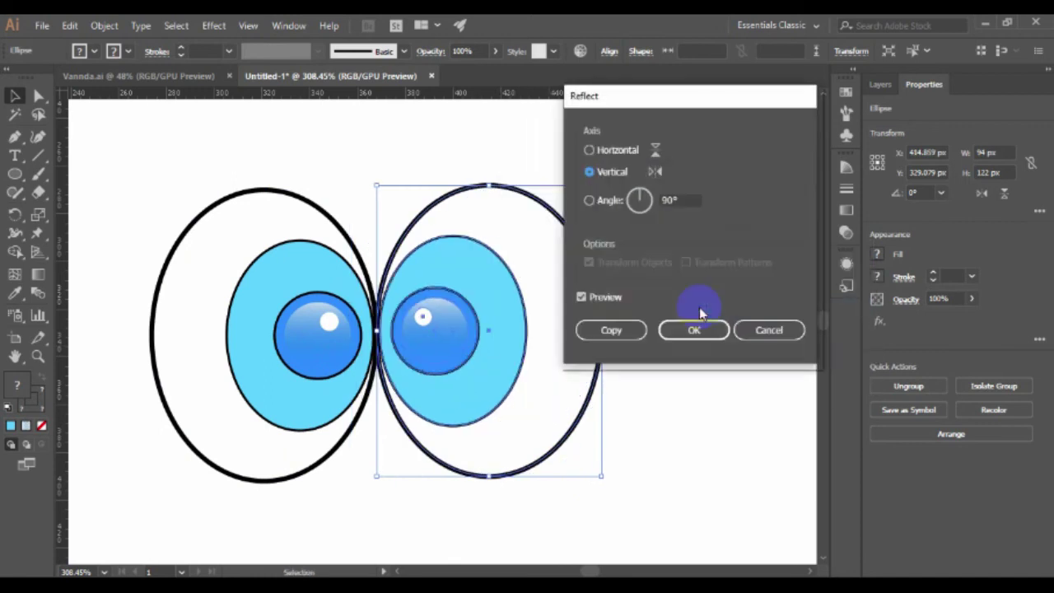
pyautogui.click(704, 329)
pyautogui.click(661, 445)
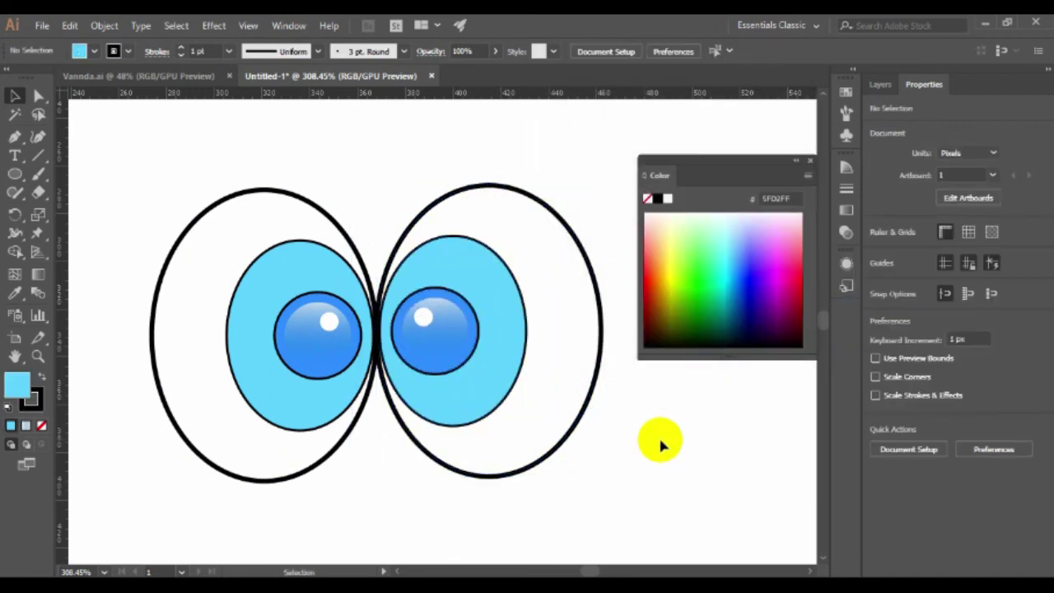
pyautogui.hotkey('ctrl', '1')
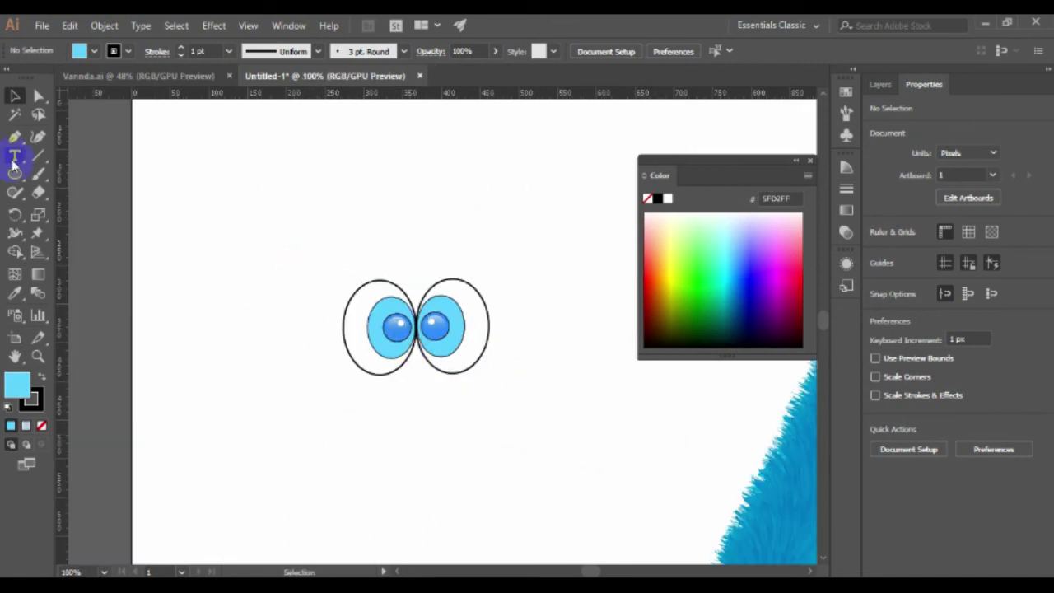
# Draw a small oval and fill it with the orange-to-yellow gradient preset.
pyautogui.click(15, 173)
pyautogui.moveTo(270, 217); pyautogui.dragTo(302, 278)
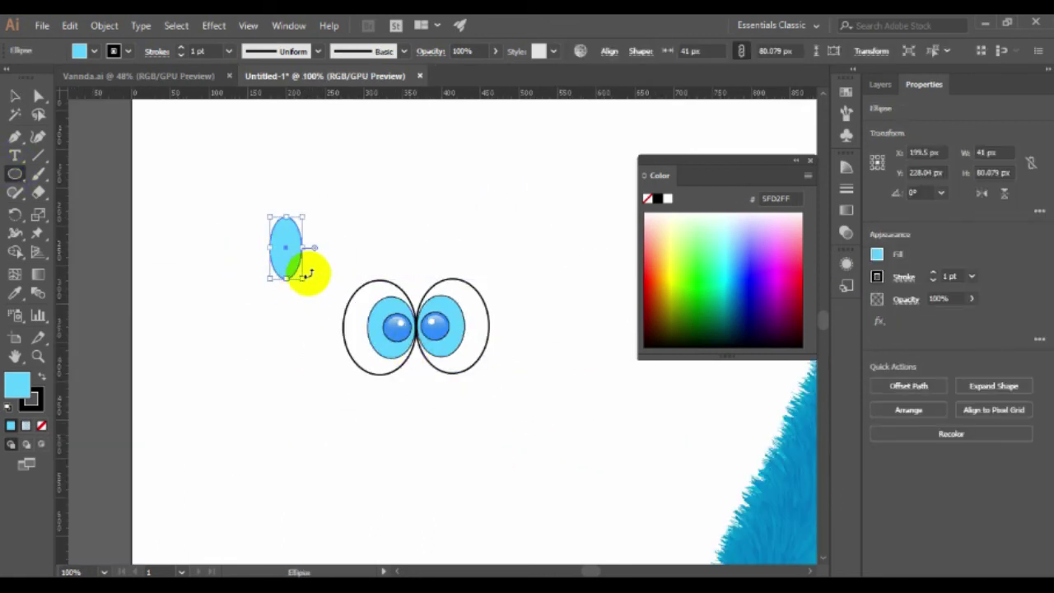
pyautogui.click(26, 425)
pyautogui.click(684, 187)
pyautogui.click(593, 240)
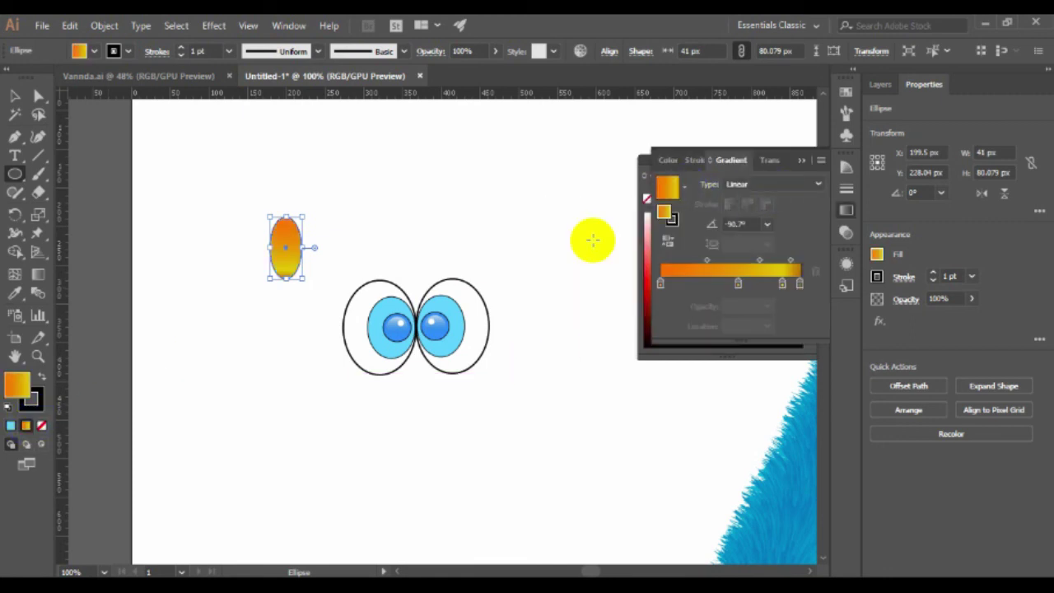
# Set the gradient angle to 180°, remove one stop, and move the middle stop to about 52%.
pyautogui.click(768, 224)
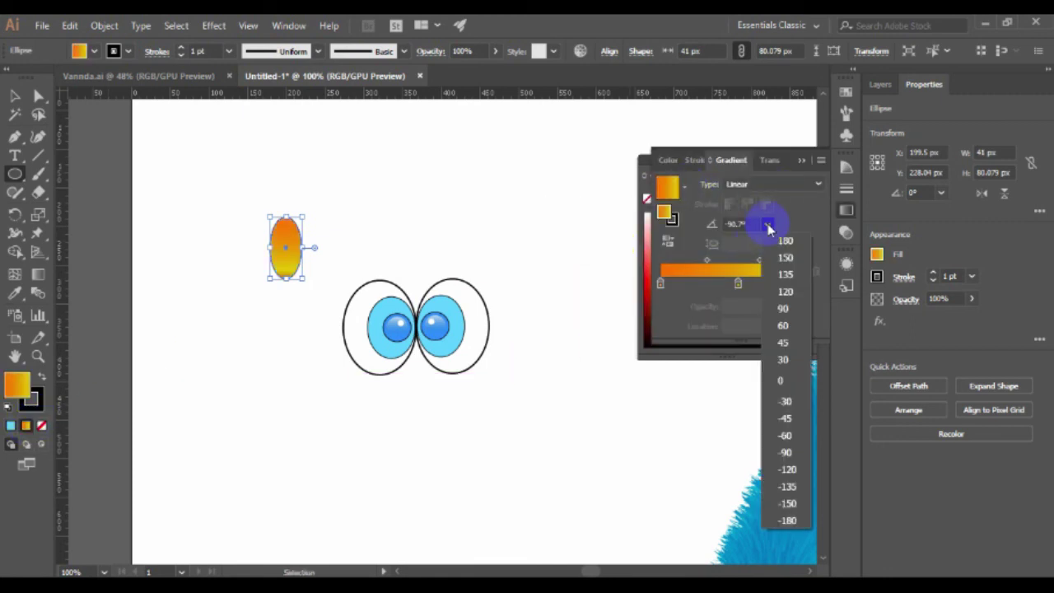
pyautogui.click(782, 310)
pyautogui.click(767, 225)
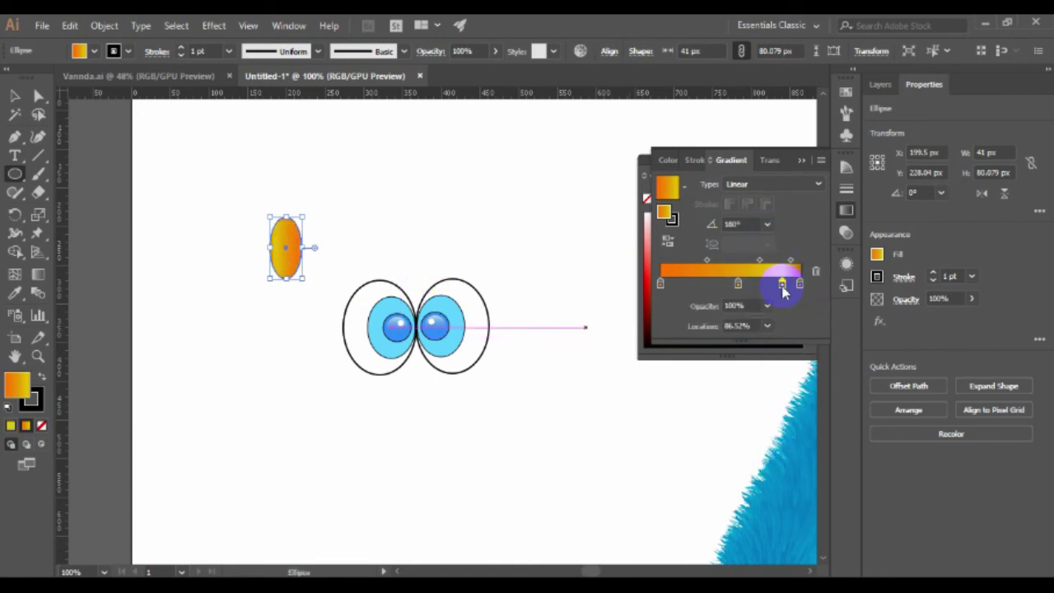
pyautogui.moveTo(782, 283); pyautogui.dragTo(783, 339)
pyautogui.moveTo(738, 283); pyautogui.dragTo(733, 283)
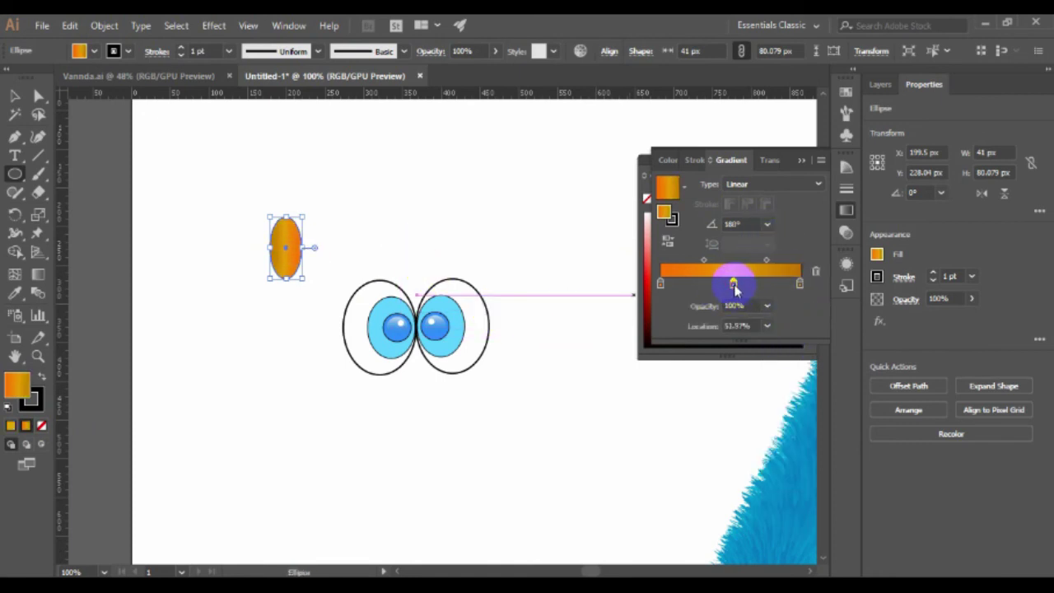
# Remove the oval's outline and apply a 10 px Feather effect.
pyautogui.click(14, 98)
pyautogui.click(30, 399)
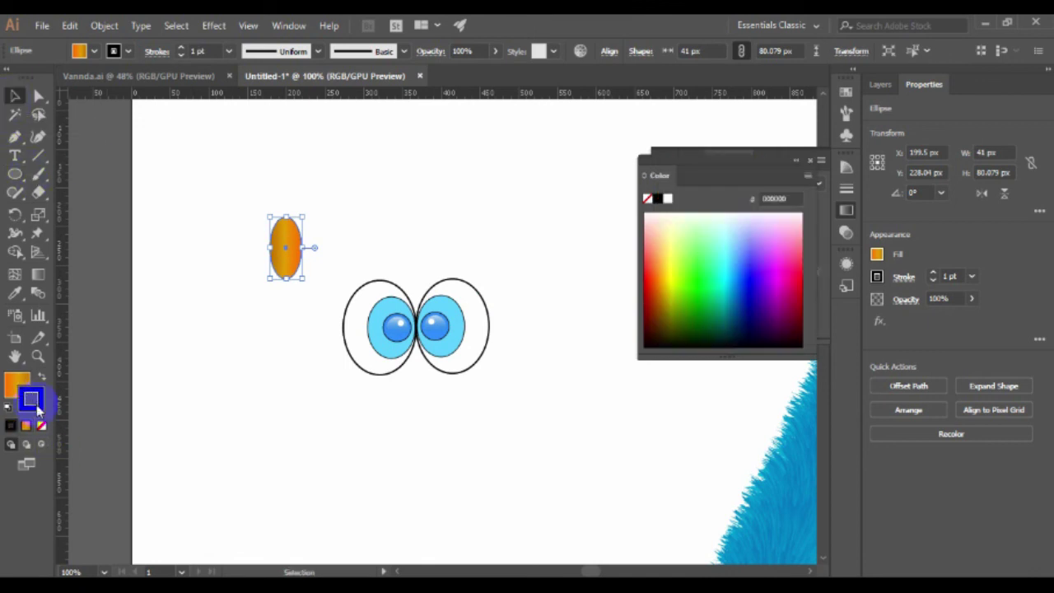
pyautogui.click(41, 425)
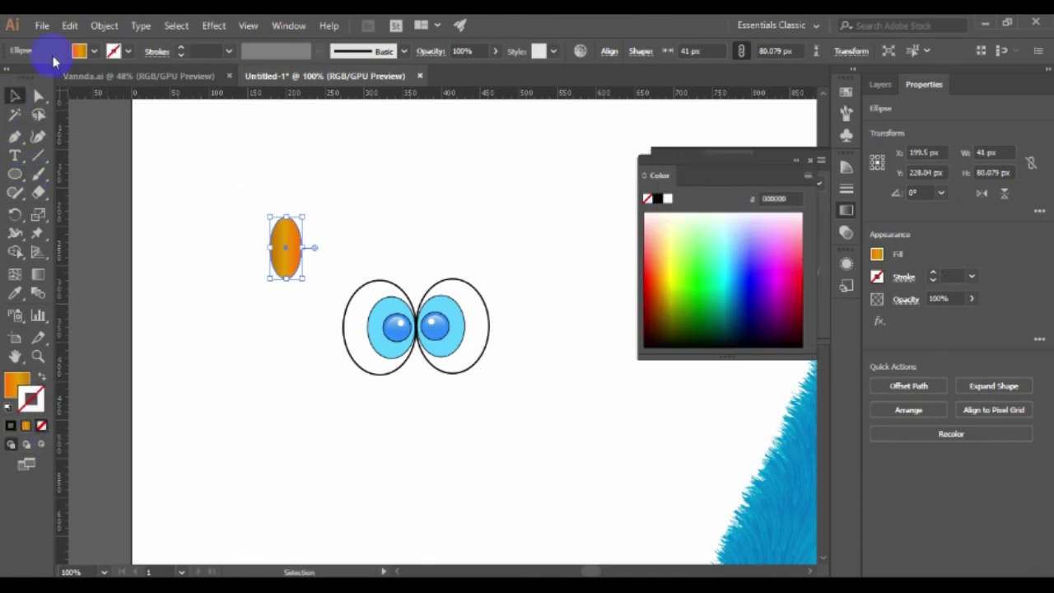
pyautogui.click(225, 27)
pyautogui.moveTo(234, 200)
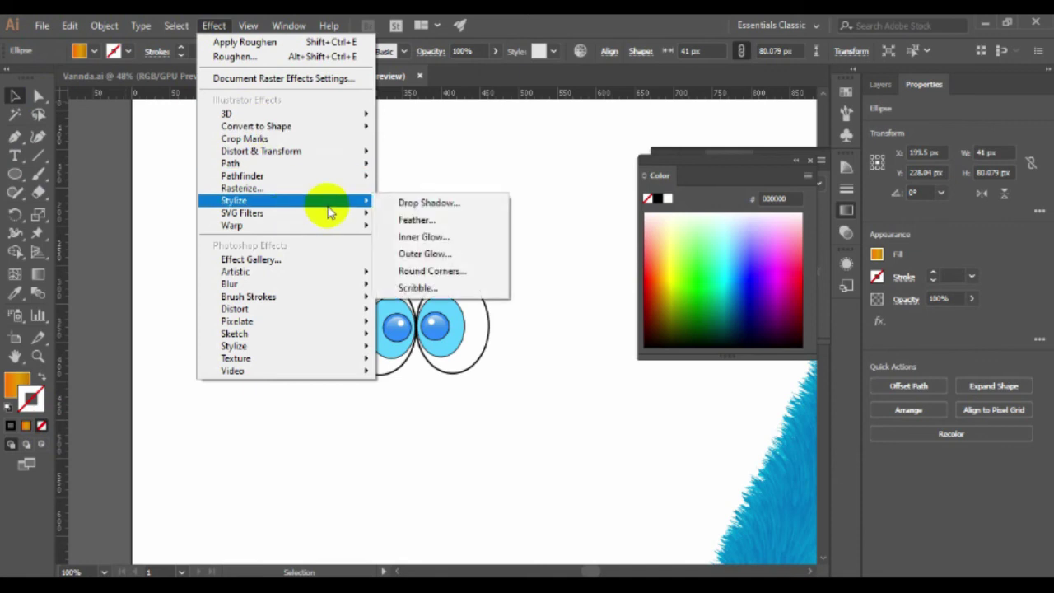
pyautogui.click(416, 220)
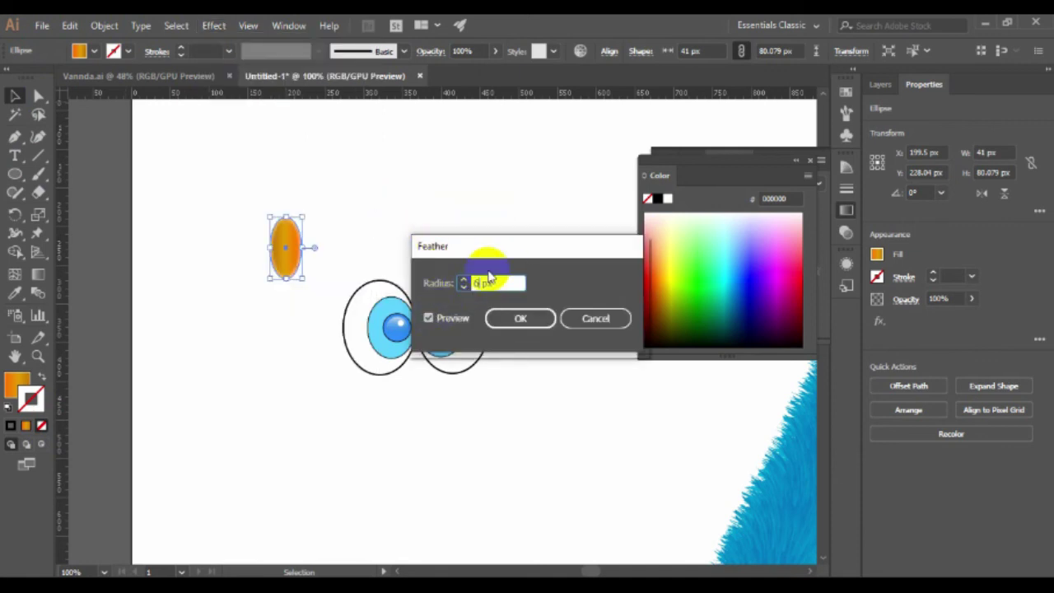
pyautogui.click(518, 318)
# Move the feathered oval just below the eyes and deselect it.
pyautogui.click(129, 146)
pyautogui.moveTo(285, 247)
pyautogui.mouseDown()
pyautogui.moveTo(415, 420)
pyautogui.moveTo(416, 393)
pyautogui.mouseUp()
pyautogui.click(507, 410)
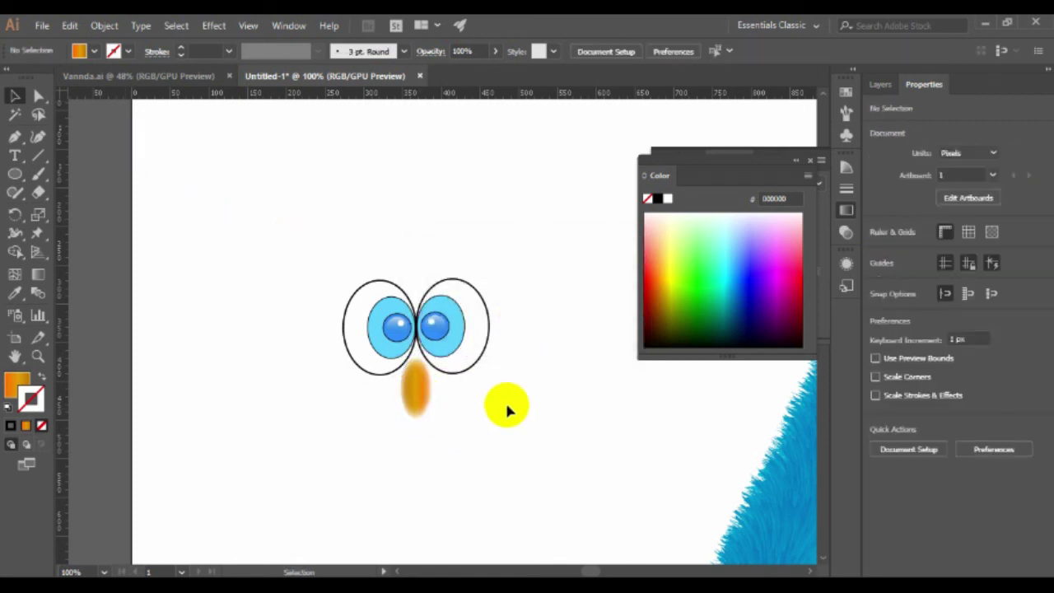
pyautogui.click(805, 171)
# Group the eyes and beak, then move the face onto the top of the furry A.
pyautogui.moveTo(322, 255); pyautogui.dragTo(522, 436)
pyautogui.rightClick(444, 320)
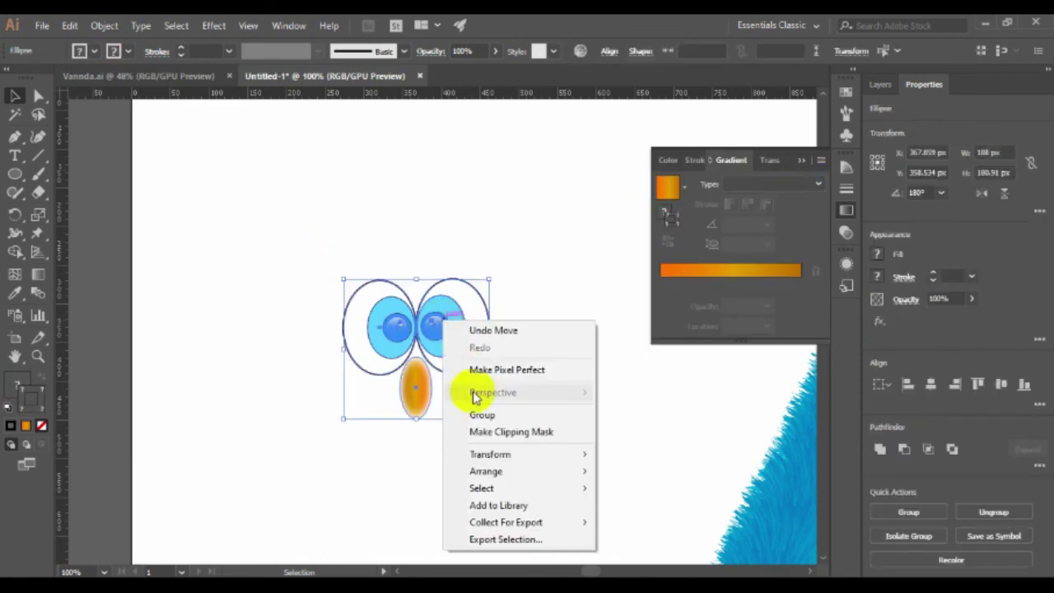
pyautogui.click(480, 415)
pyautogui.hotkey('ctrl', '-')
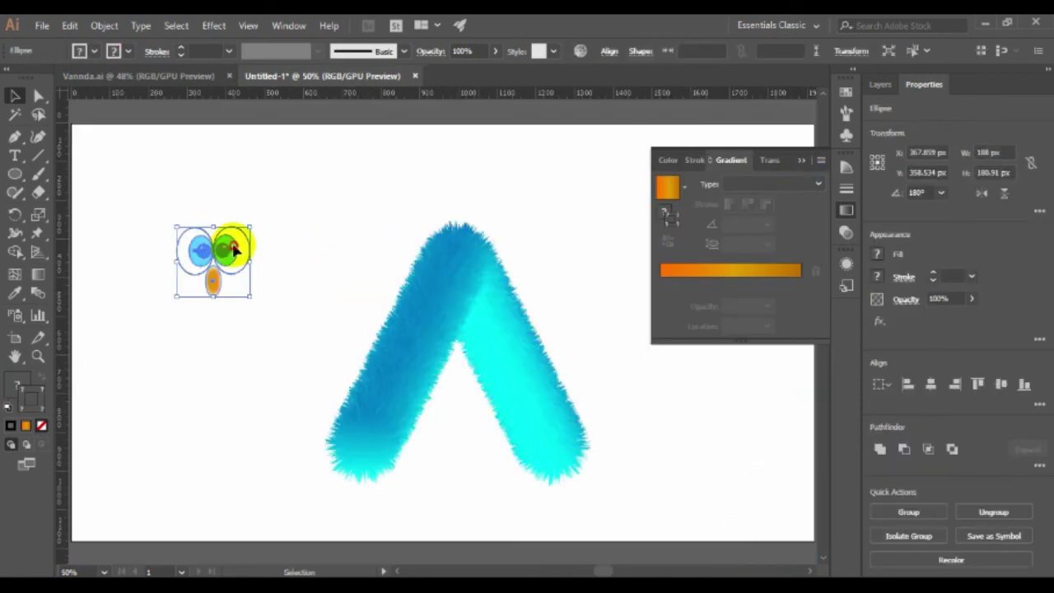
pyautogui.moveTo(221, 244); pyautogui.dragTo(482, 278)
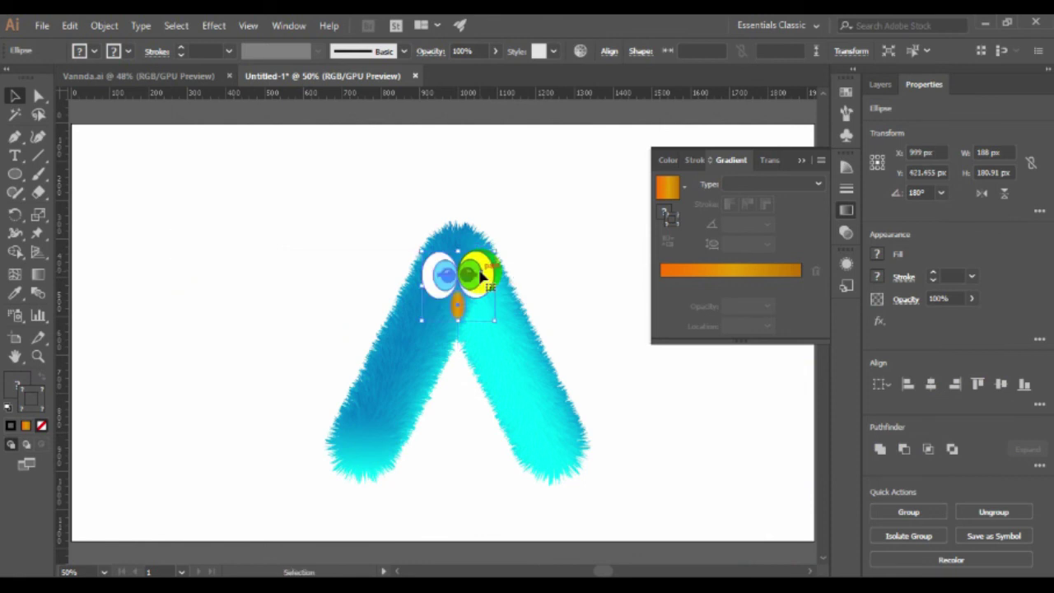
pyautogui.click(548, 237)
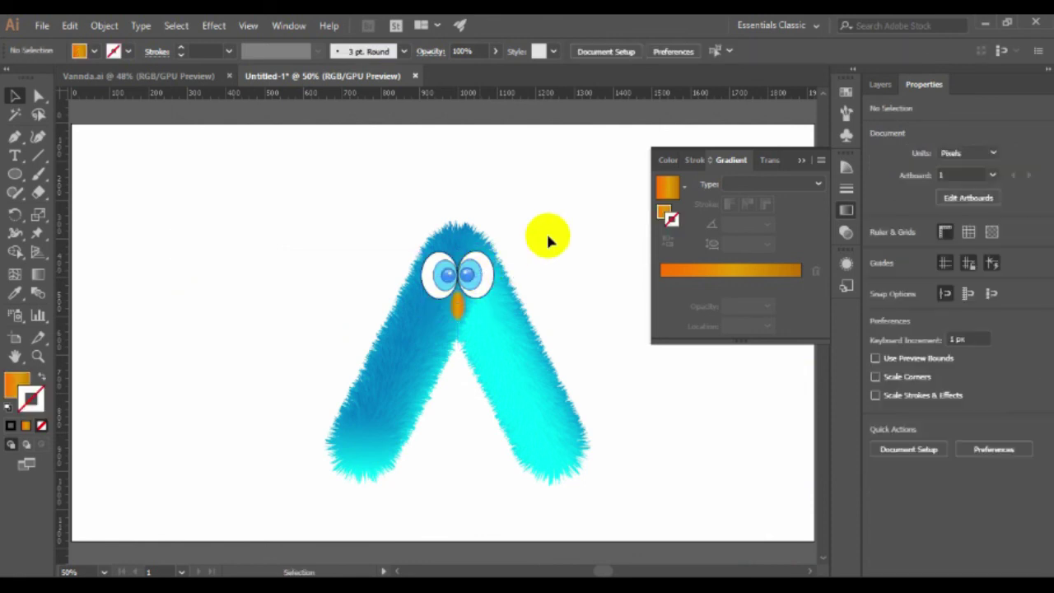
pyautogui.click(802, 167)
# Enlarge the furry A to about 806×718 px.
pyautogui.moveTo(299, 243); pyautogui.dragTo(612, 483)
pyautogui.click(552, 424)
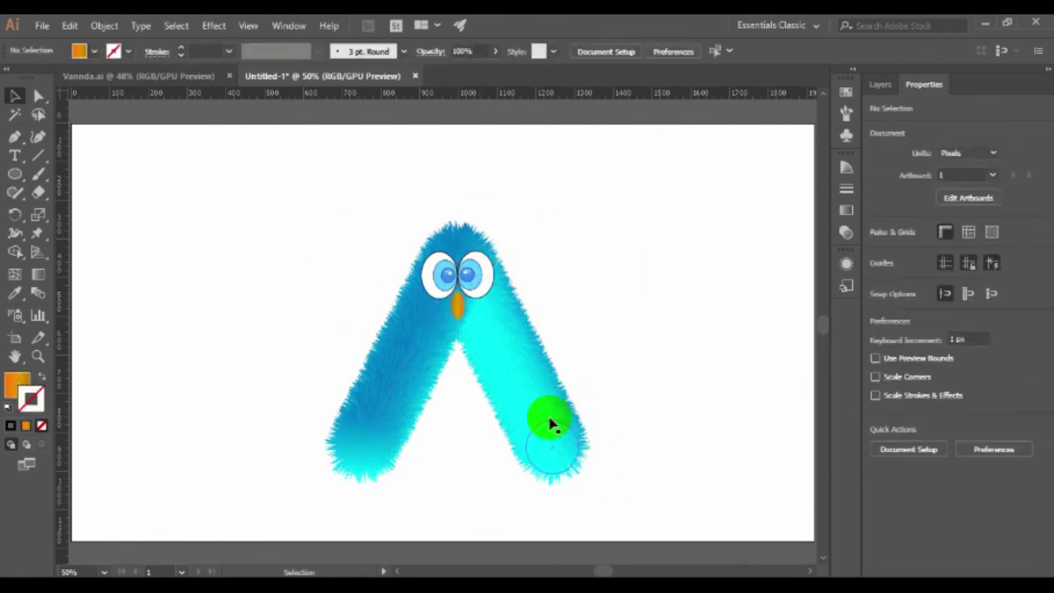
pyautogui.click(577, 474)
pyautogui.moveTo(577, 474); pyautogui.dragTo(624, 517)
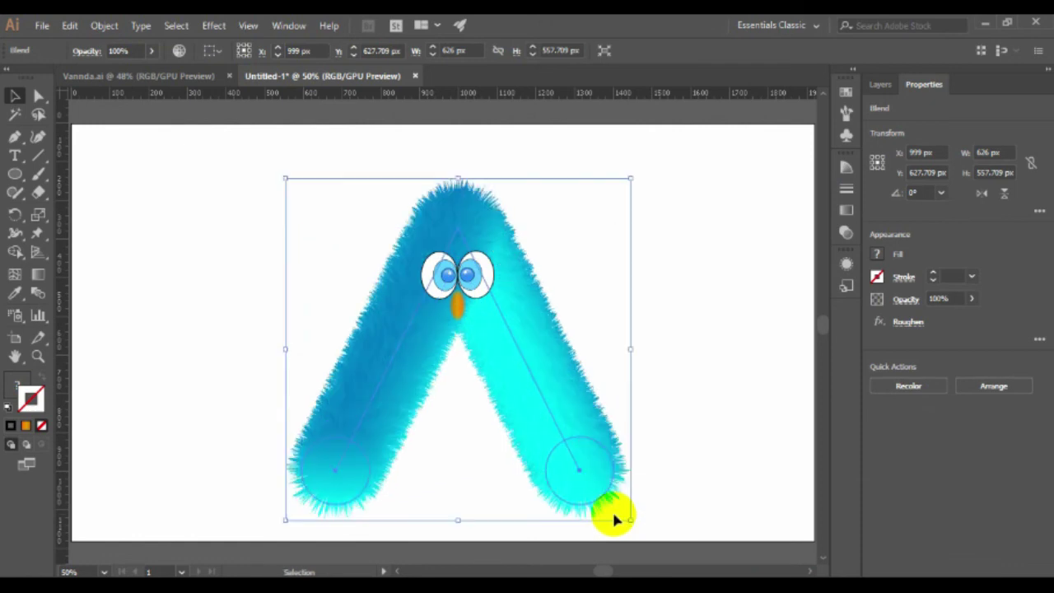
pyautogui.click(690, 292)
# Group the A with its face and nudge the group down slightly.
pyautogui.moveTo(381, 264); pyautogui.dragTo(643, 530)
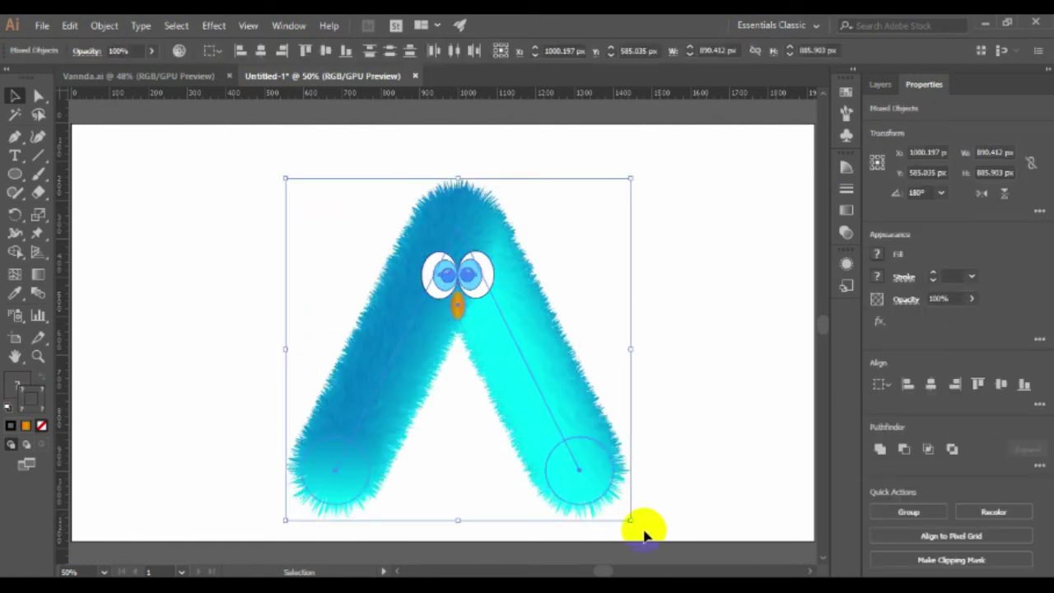
pyautogui.rightClick(522, 395)
pyautogui.click(568, 257)
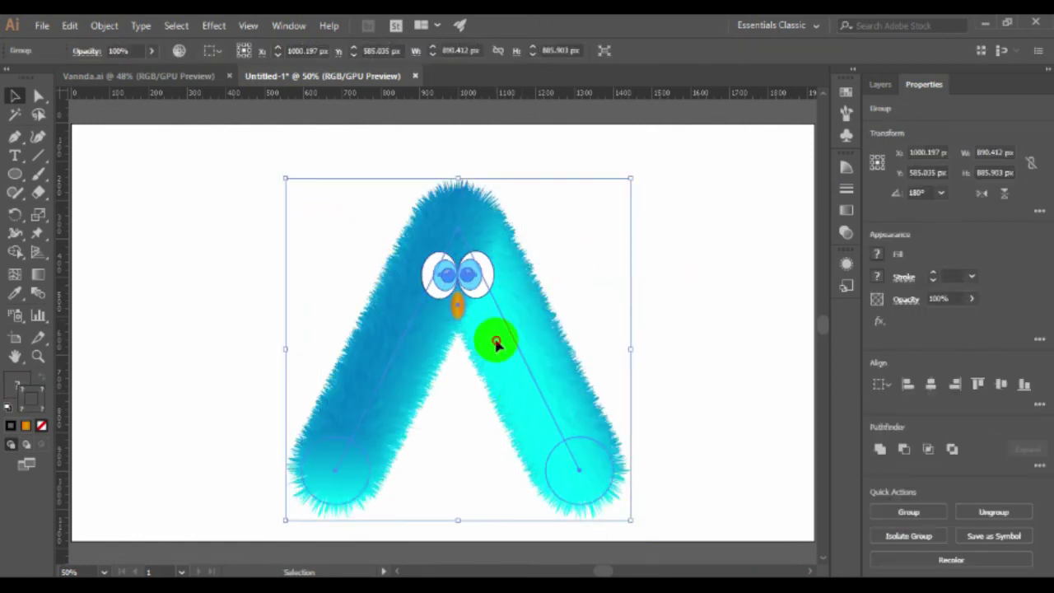
pyautogui.moveTo(497, 323); pyautogui.dragTo(494, 341)
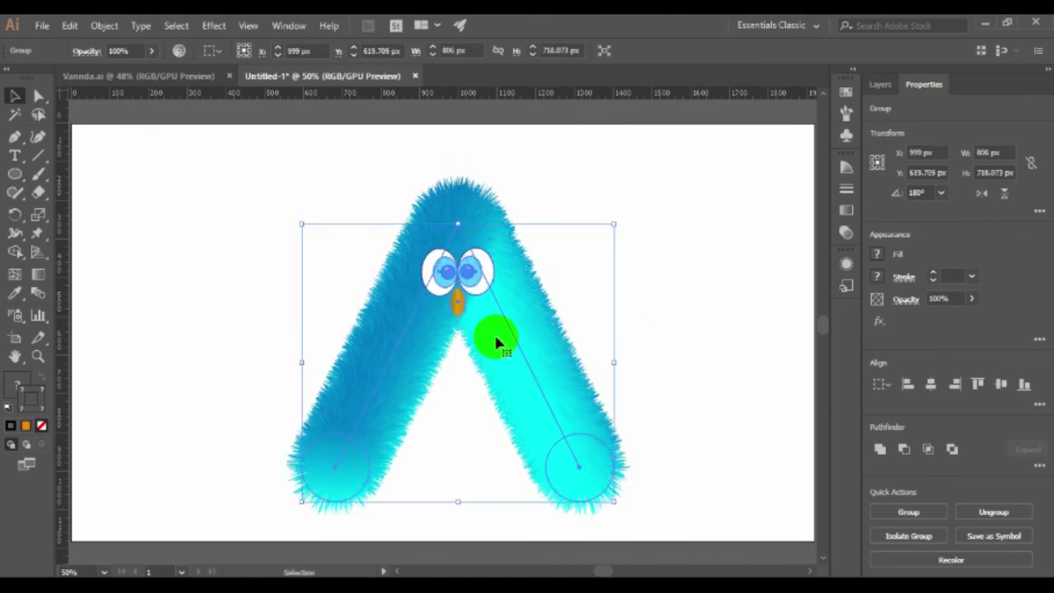